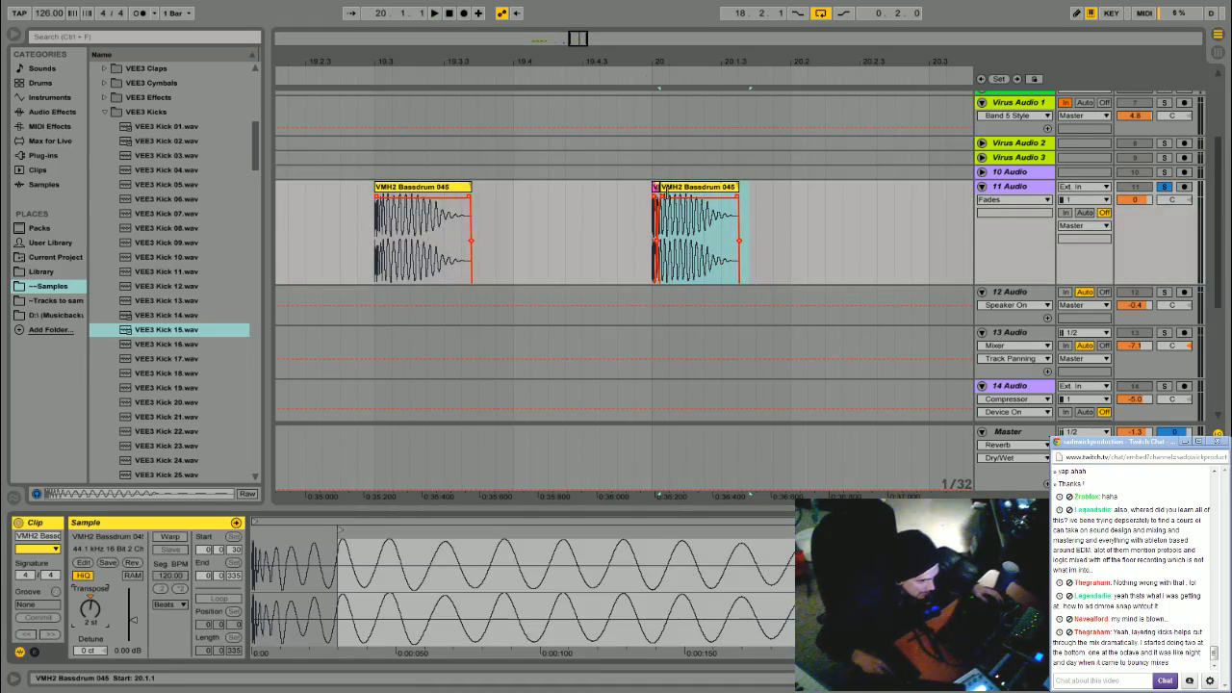
- Audition the layered kick at bar 20 on track 11 Audio against the kick at 19.3
click(643, 82)
key(space)
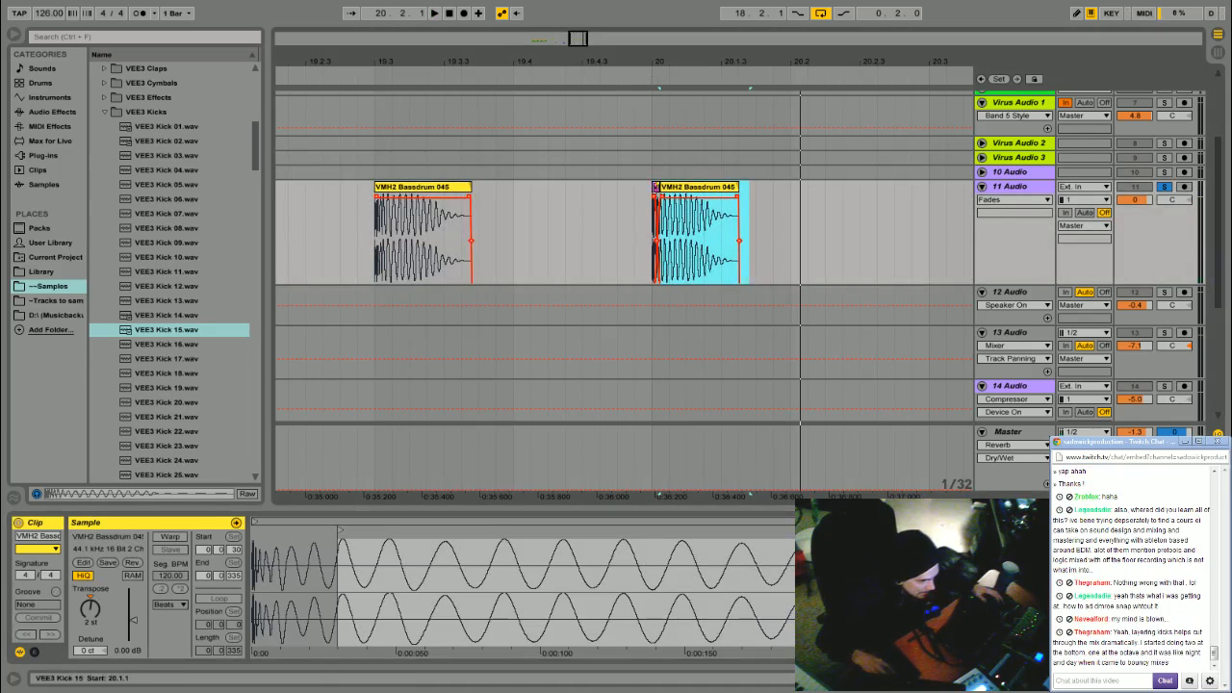
click(636, 79)
key(space)
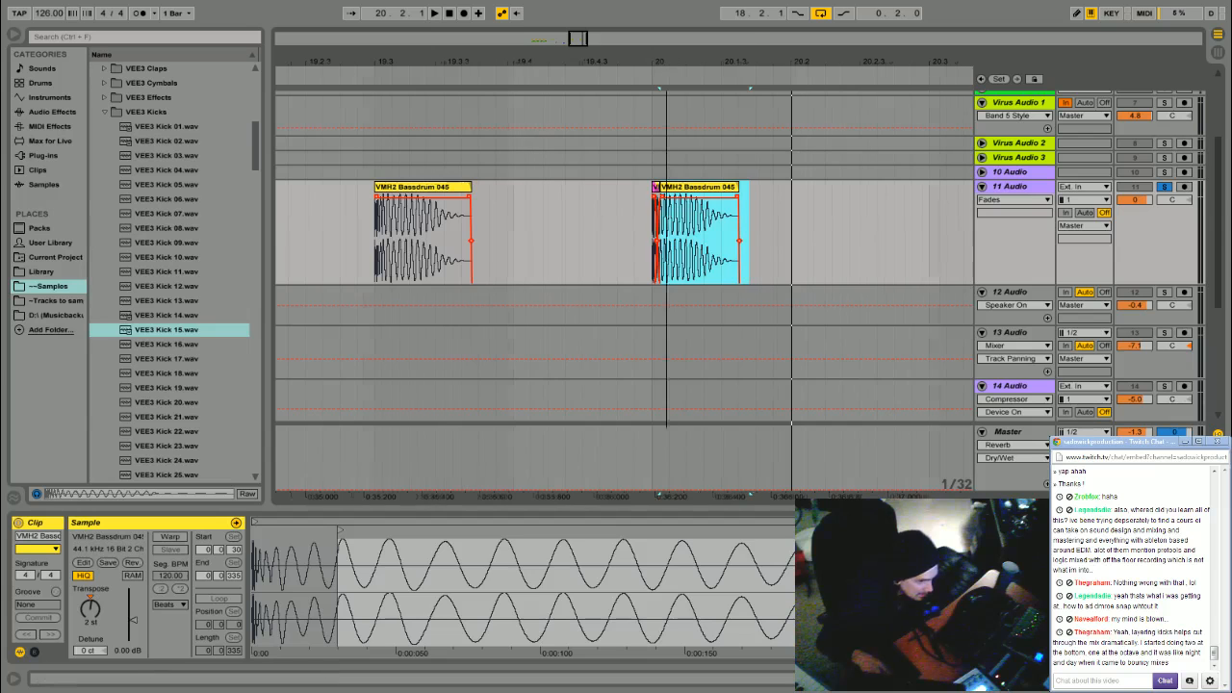
drag(668, 62, 453, 62)
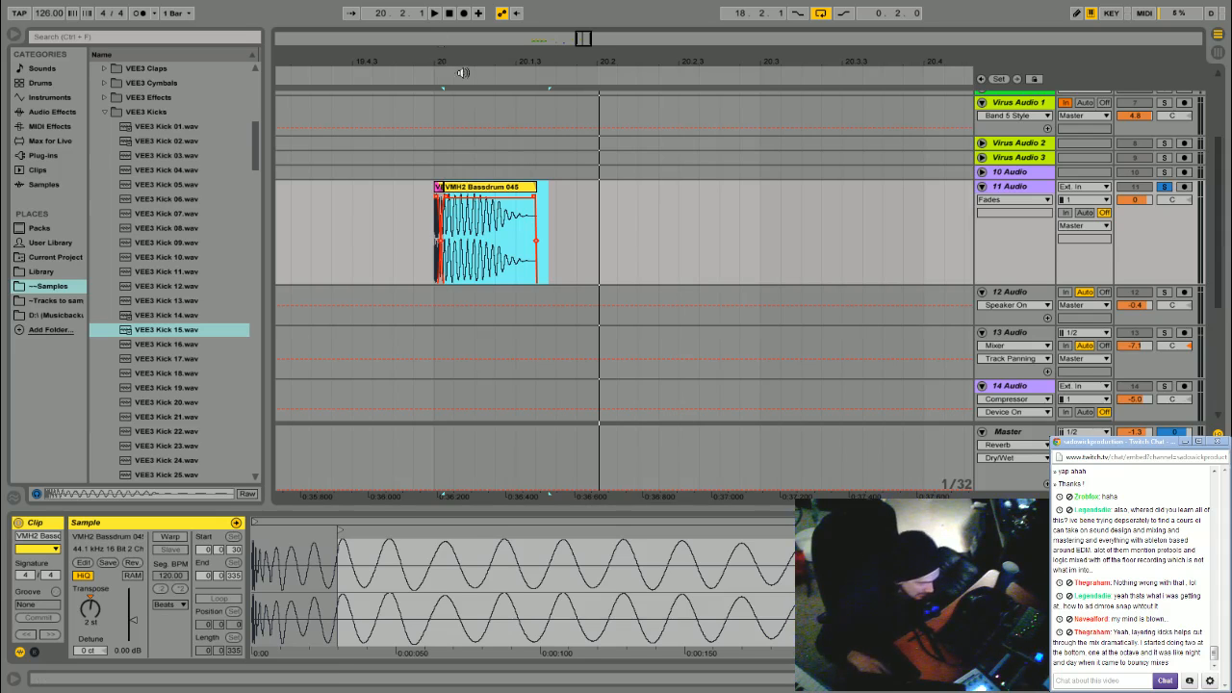
drag(433, 67, 544, 67)
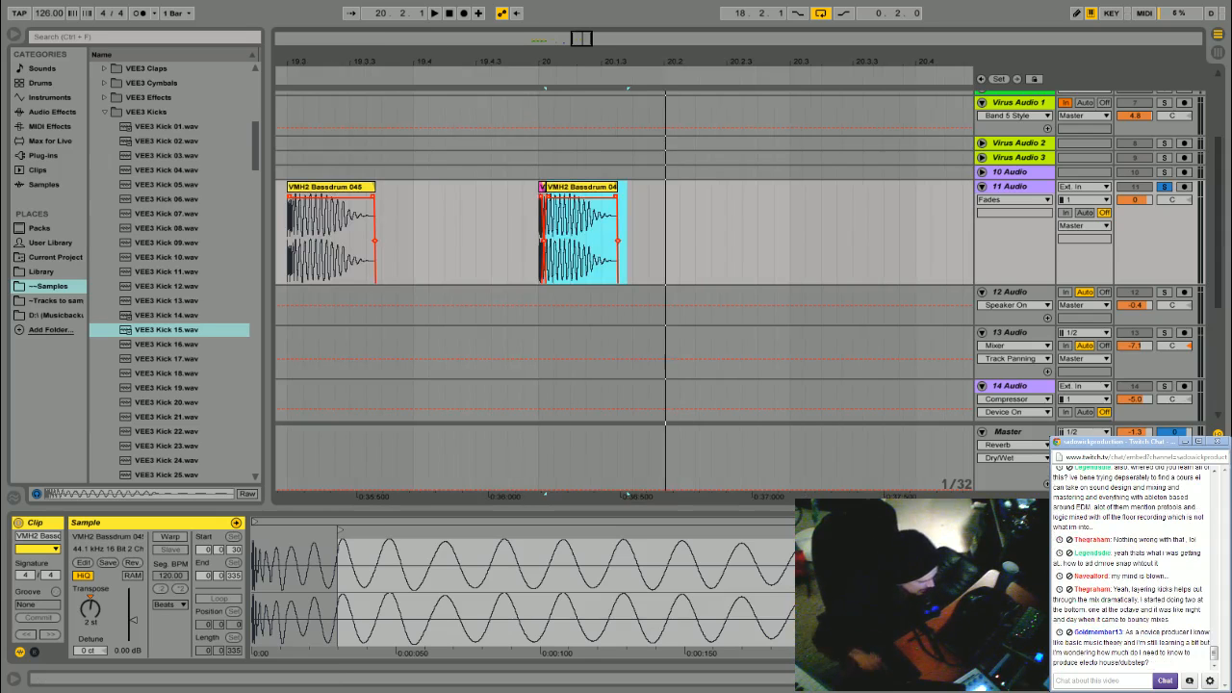
- Post the reply "andi vax" in the stream chat and read back through the recent messages
click(1101, 681)
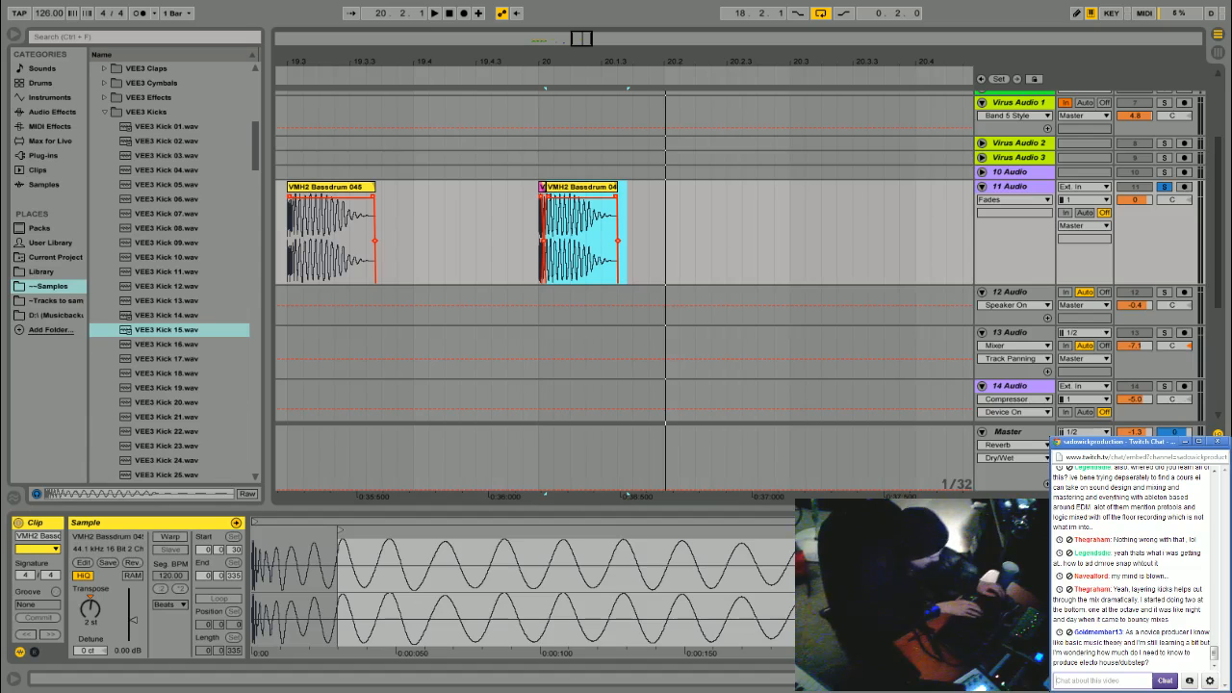
text(snd i was)
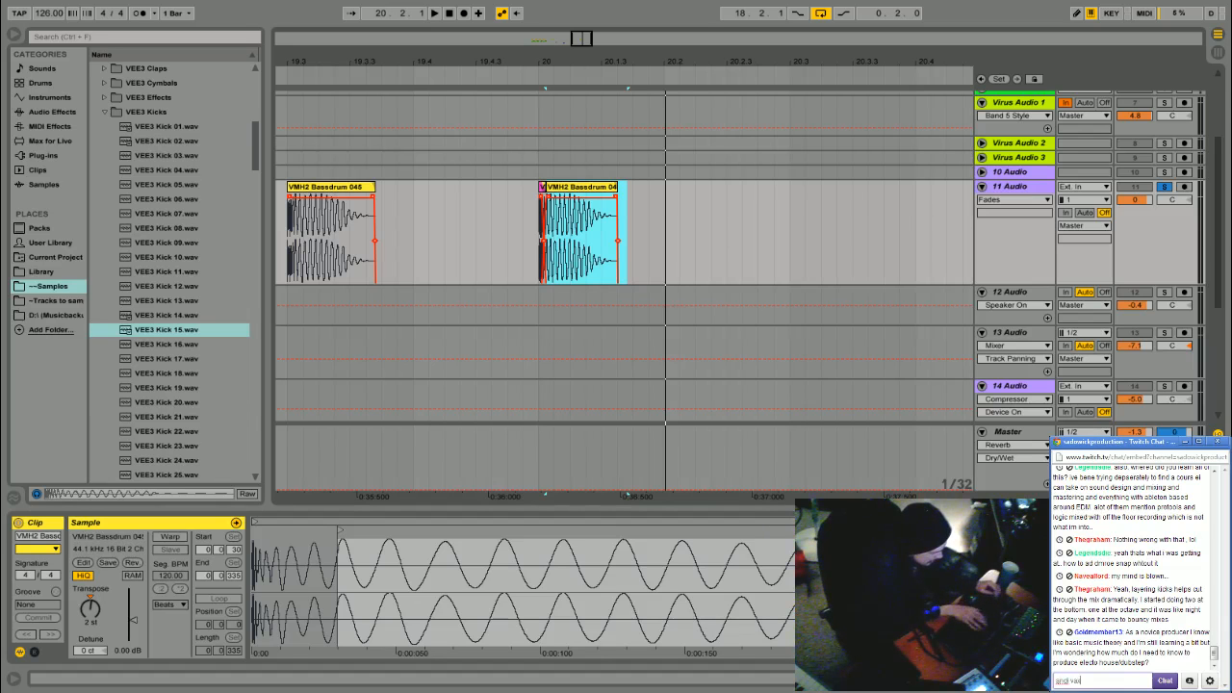
key(Return)
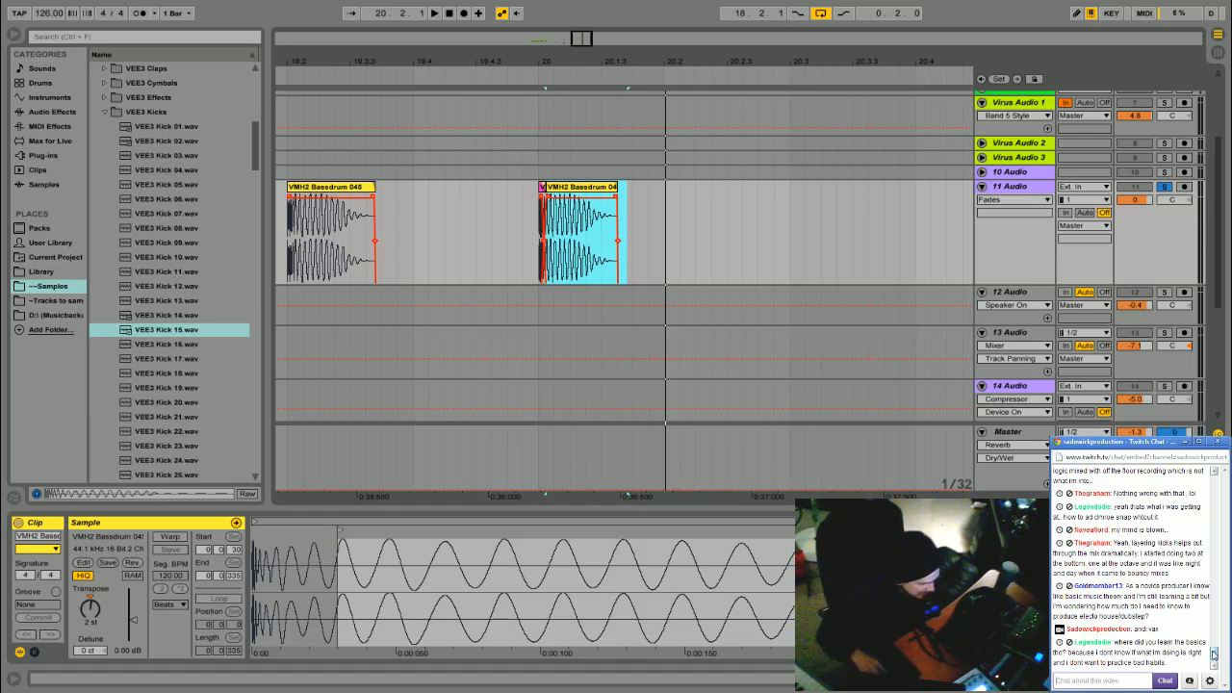
drag(1214, 655, 1214, 641)
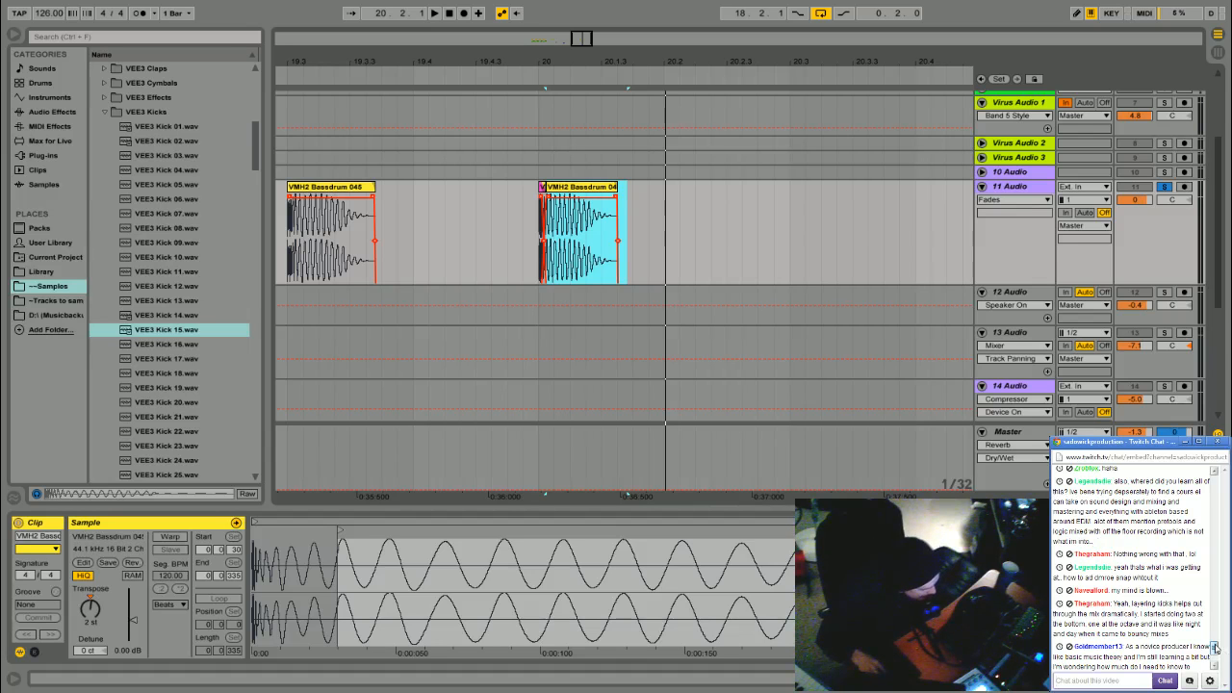
drag(1216, 651, 1215, 650)
drag(1217, 652, 1217, 662)
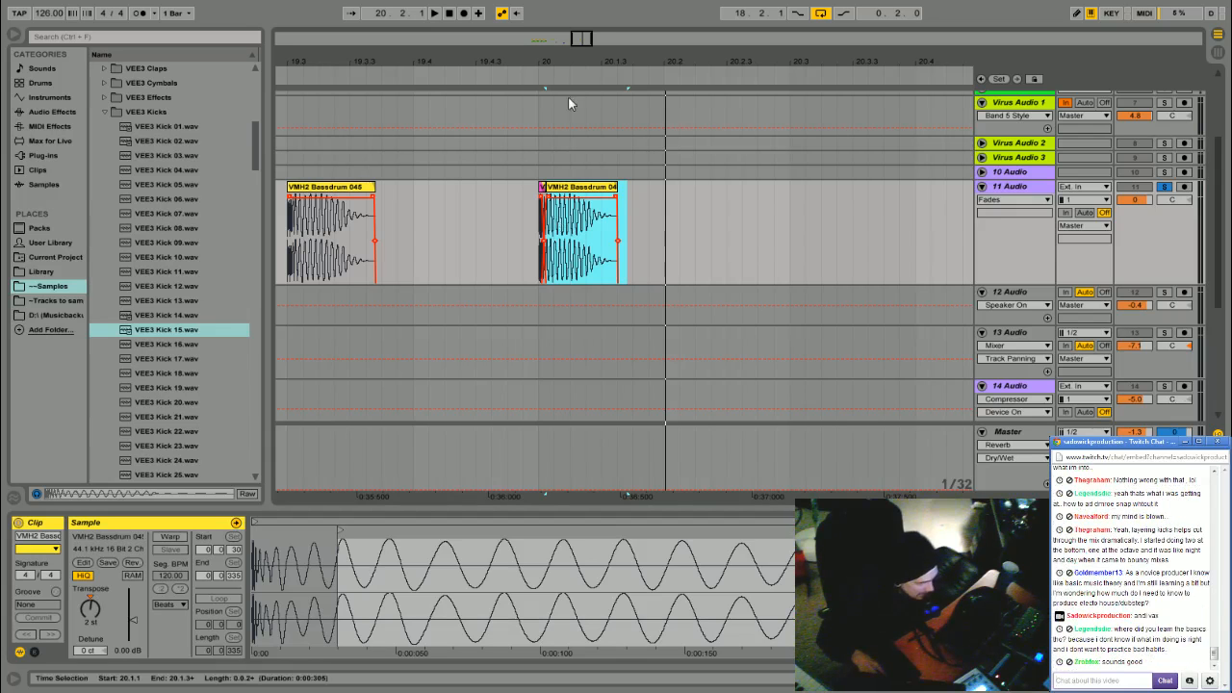
- Split the opening transient, about 4 ms long, off the VEE3 Kick 15 clip at bar 20
drag(553, 64, 638, 65)
click(557, 188)
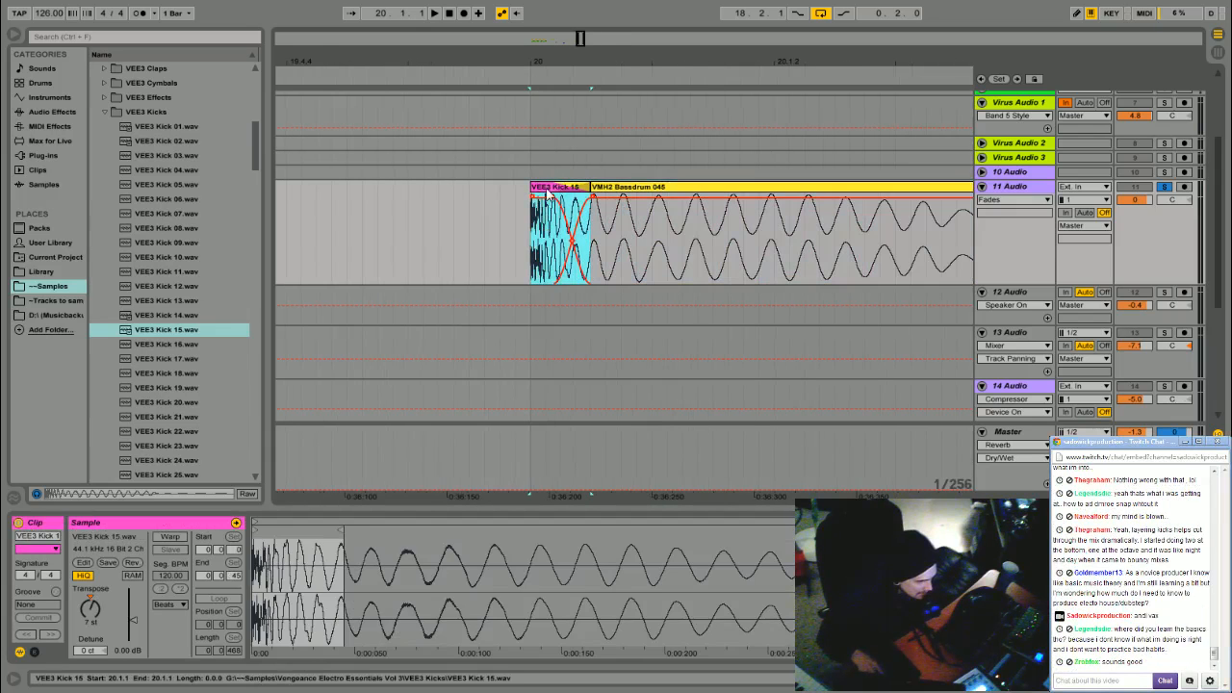
drag(556, 67, 556, 150)
mouse_move(489, 257)
mouse_down()
mouse_move(442, 253)
mouse_move(471, 256)
mouse_up()
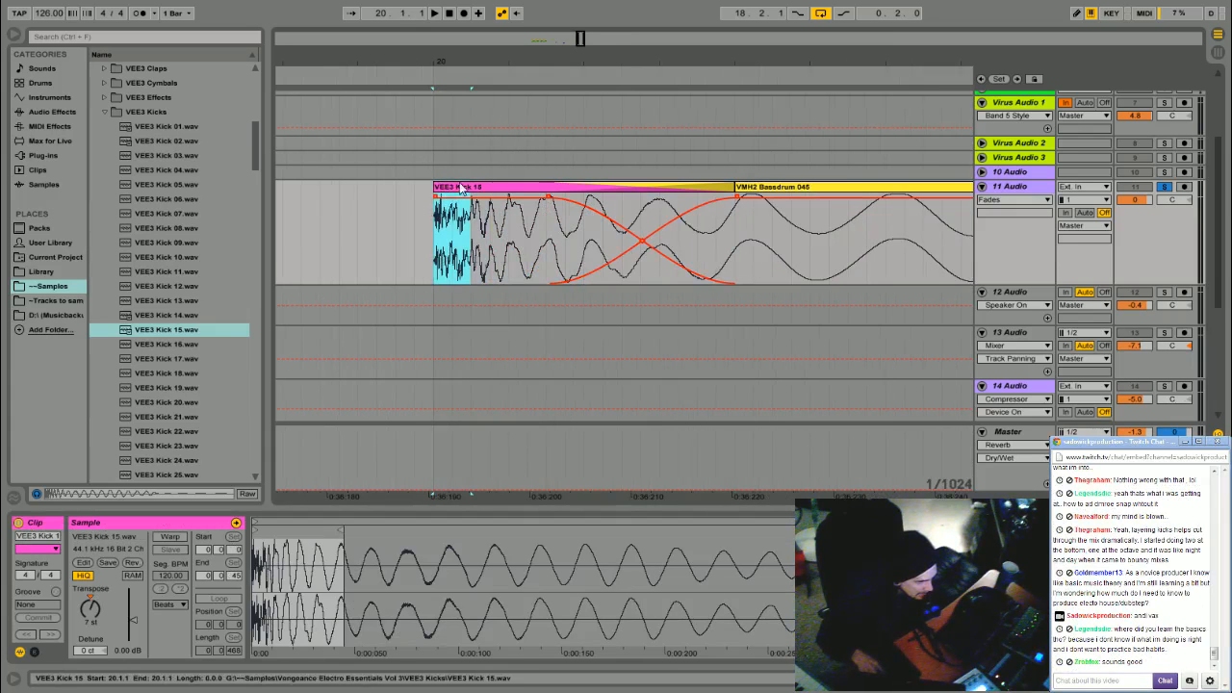
mouse_move(461, 188)
mouse_down()
mouse_move(423, 188)
mouse_move(457, 190)
mouse_up()
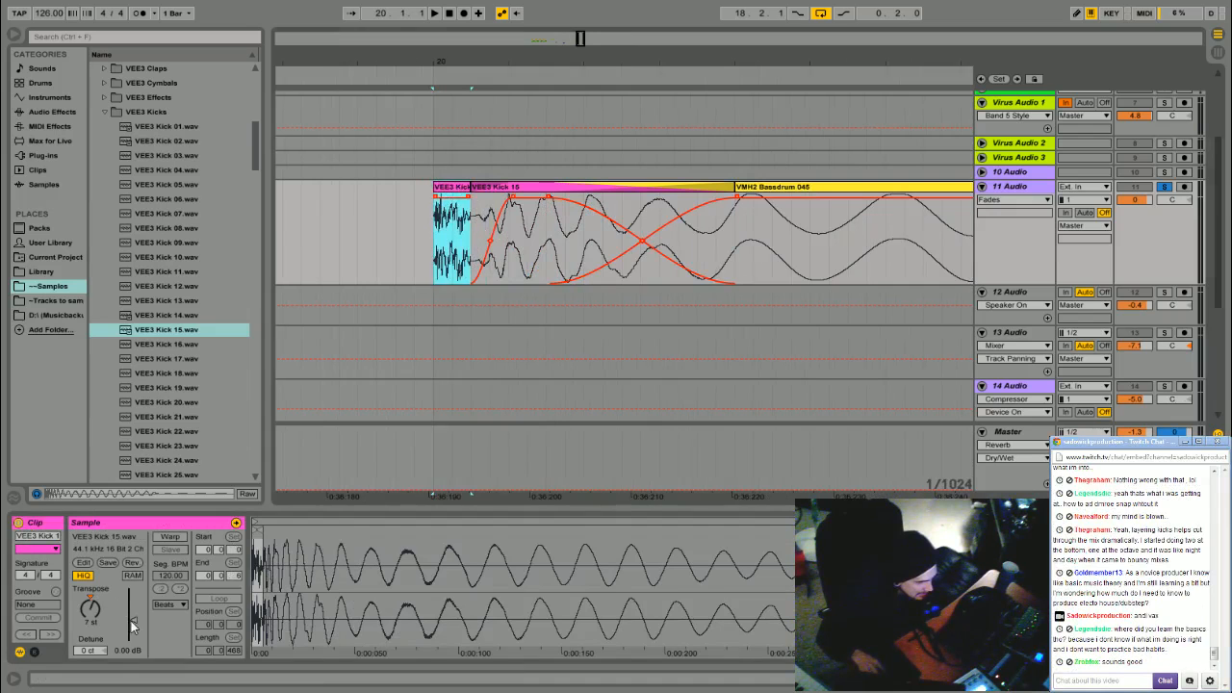
- Raise the transient slice's gain to about 3 dB, extend it into a crossfade with the following slice, and audition the kick
drag(133, 621, 133, 616)
drag(469, 197, 501, 200)
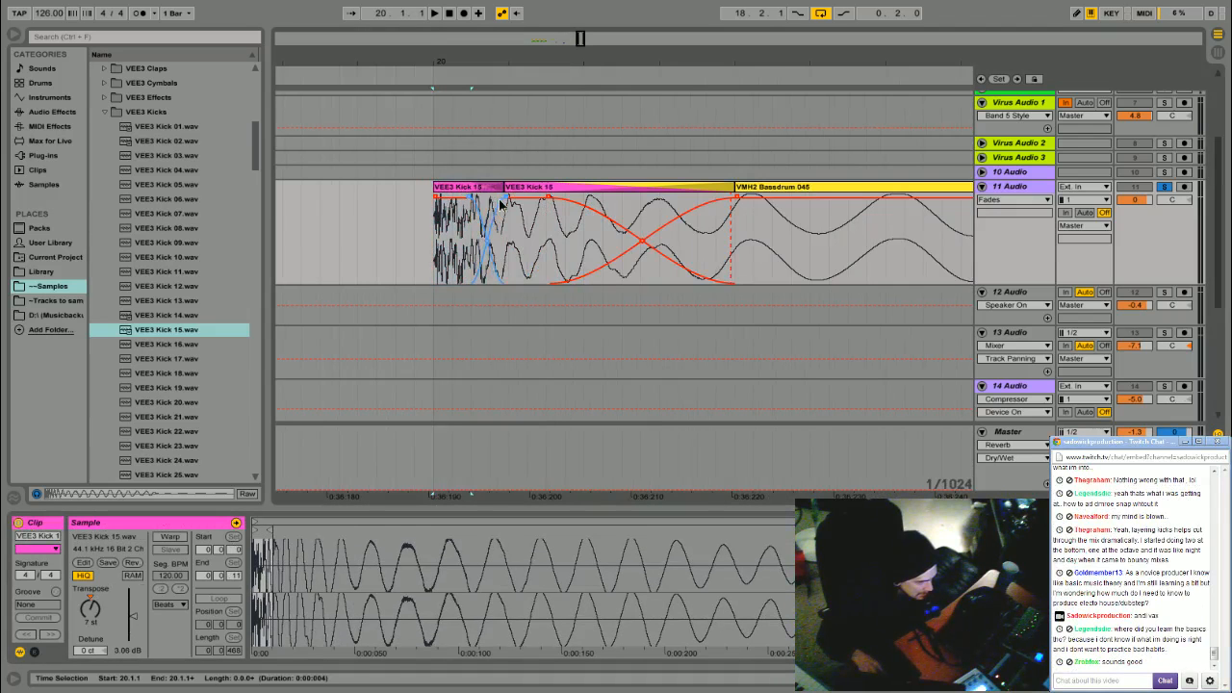
drag(434, 60, 434, 7)
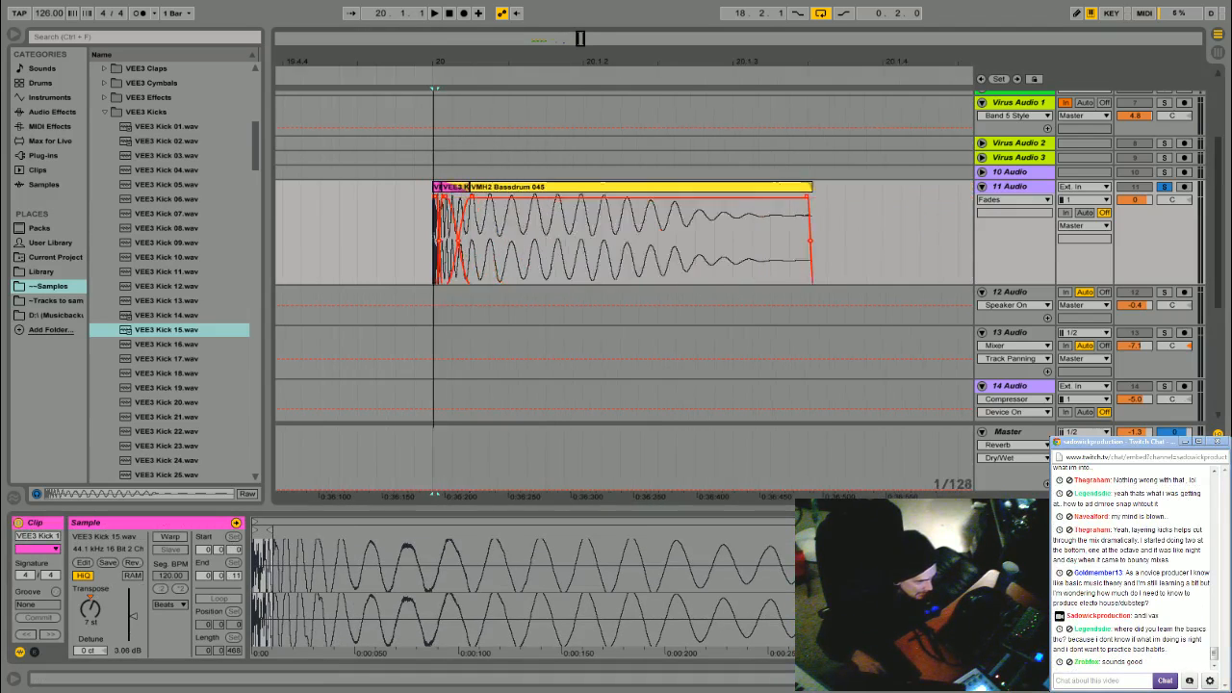
click(399, 77)
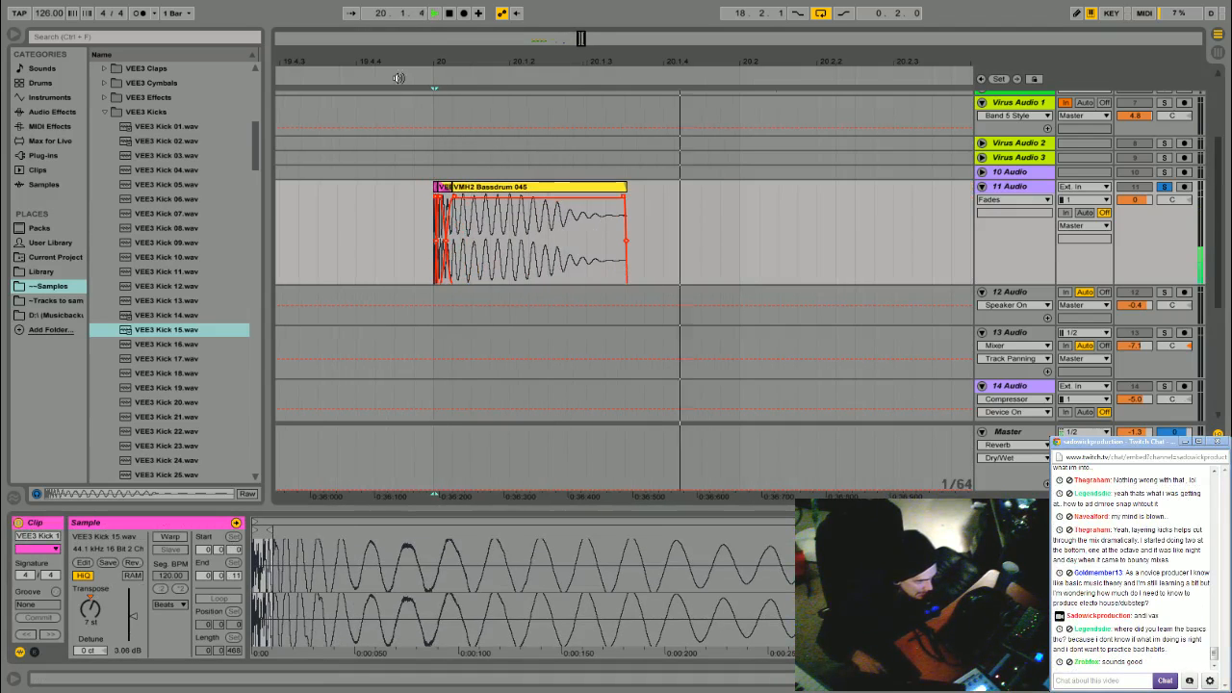
- Reset the transposition of the VMH2 Bassdrum 045 clip at bar 20 to 0 st and audition the kick
click(512, 186)
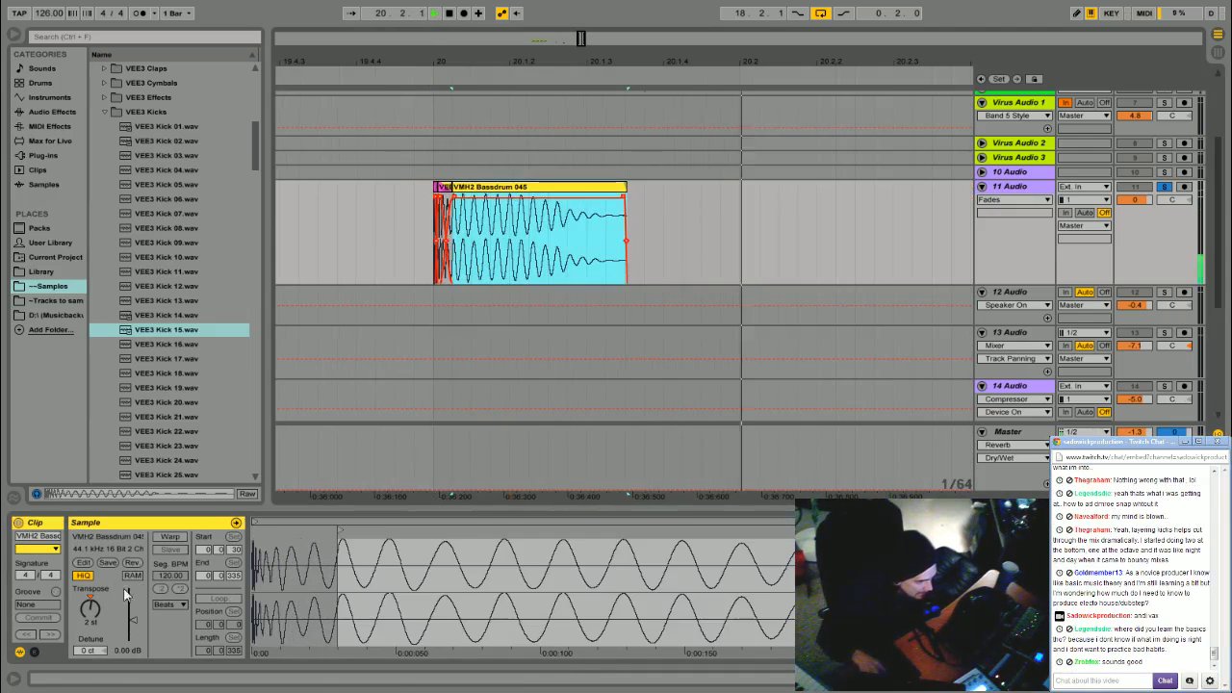
double_click(92, 603)
click(414, 76)
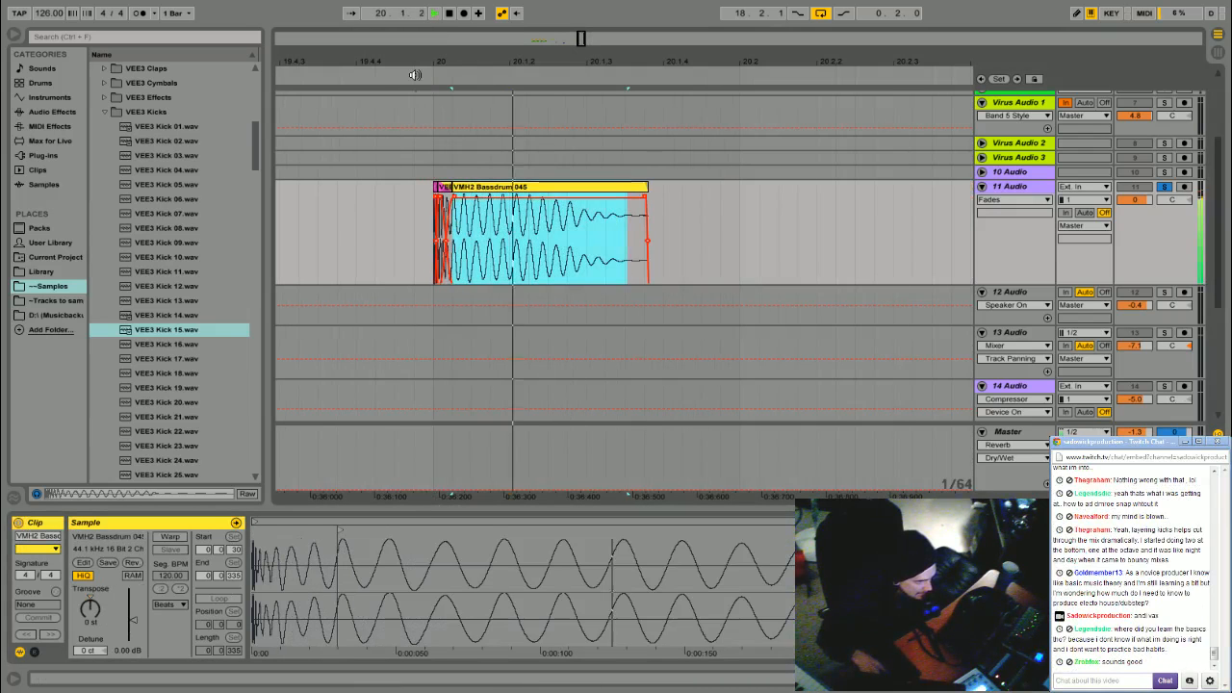
click(450, 13)
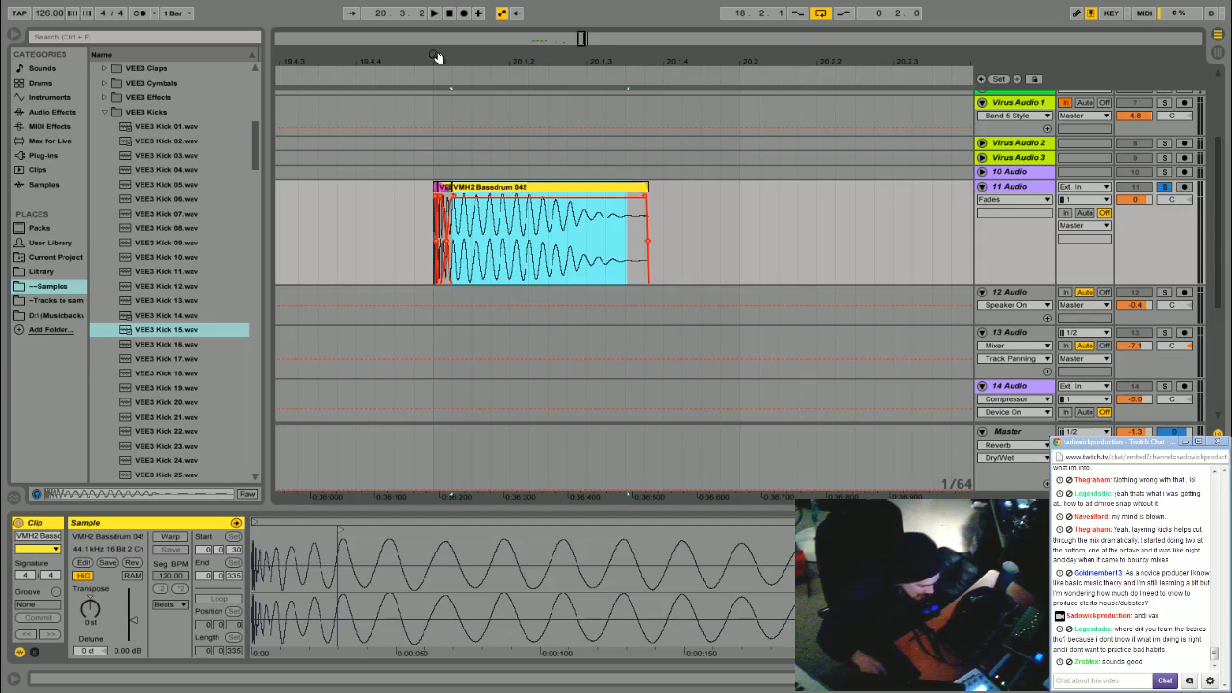
- Shorten the crossfades after the transient slice and between VEE3 Kick 15 and the bassdrum at bar 20
drag(439, 52, 435, 97)
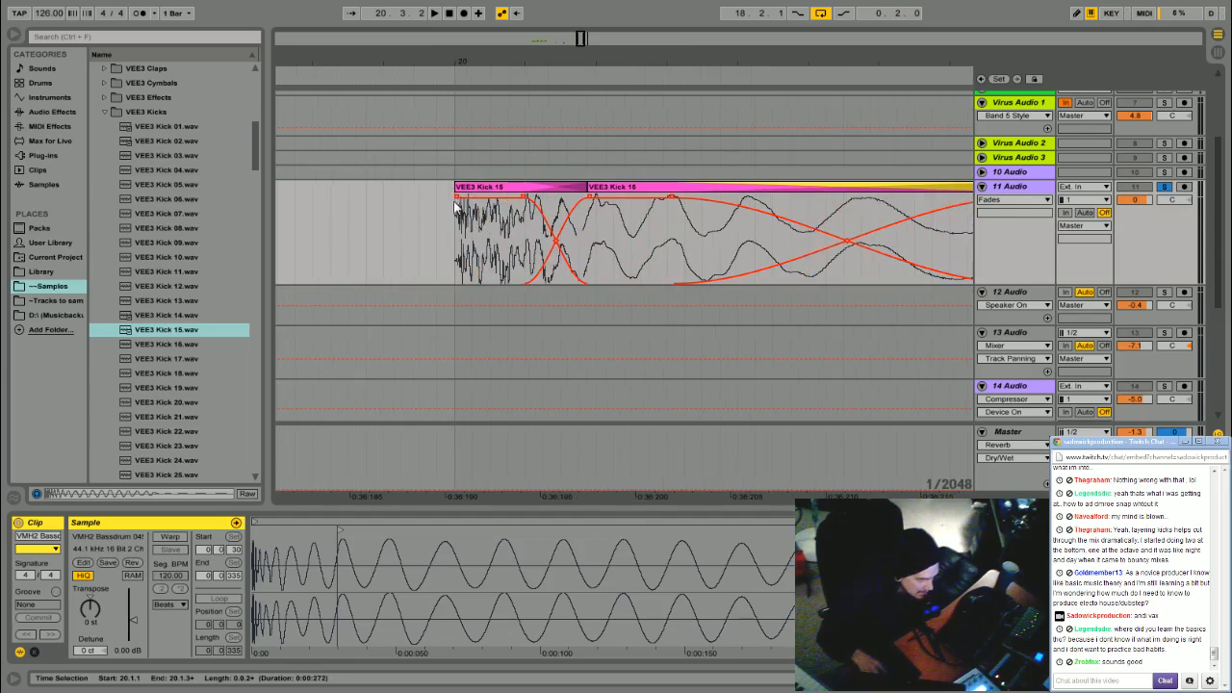
drag(459, 255, 508, 253)
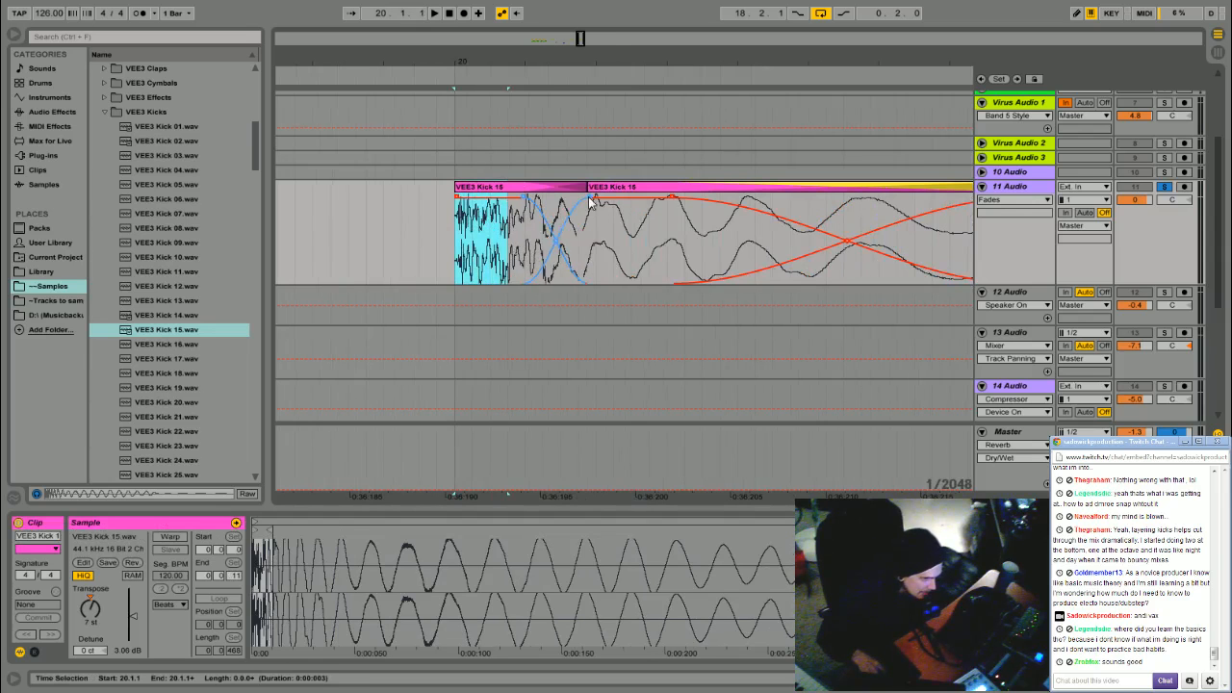
mouse_move(588, 197)
mouse_down()
mouse_move(646, 202)
mouse_move(572, 210)
mouse_up()
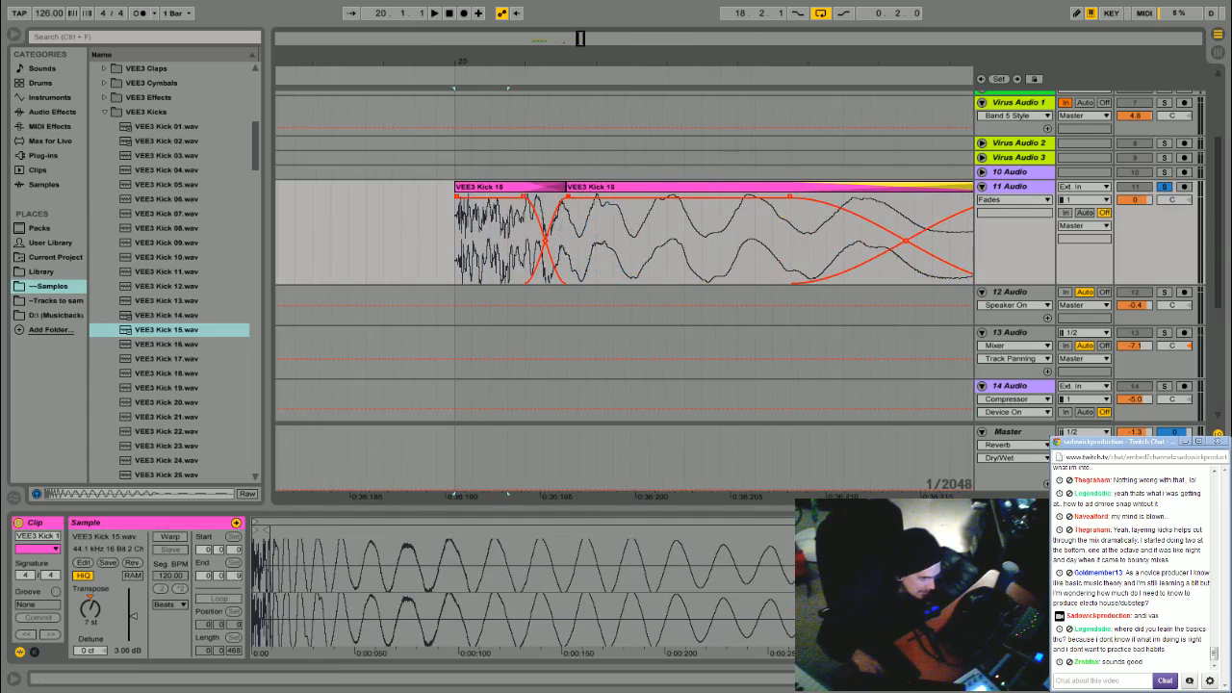
- Split the opening transient off the VMH2 Bassdrum 045 clip at 19.3, raise its gain to 5.44 dB, and audition it
drag(685, 59, 583, 55)
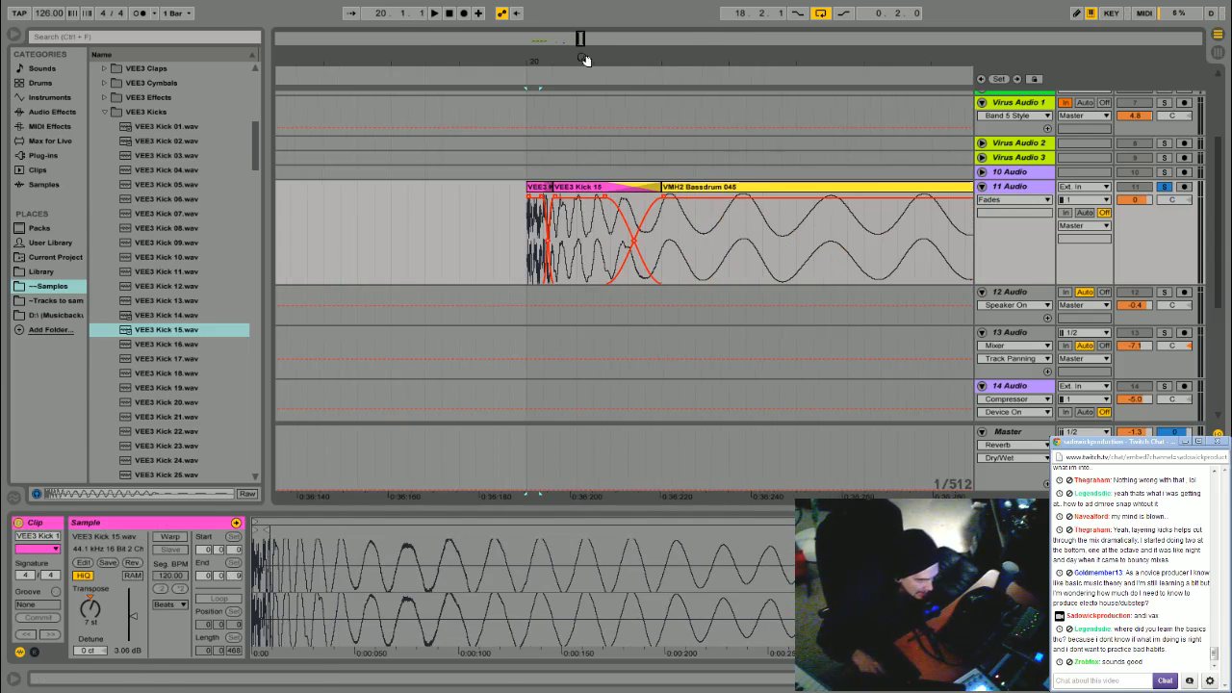
drag(662, 70, 663, 146)
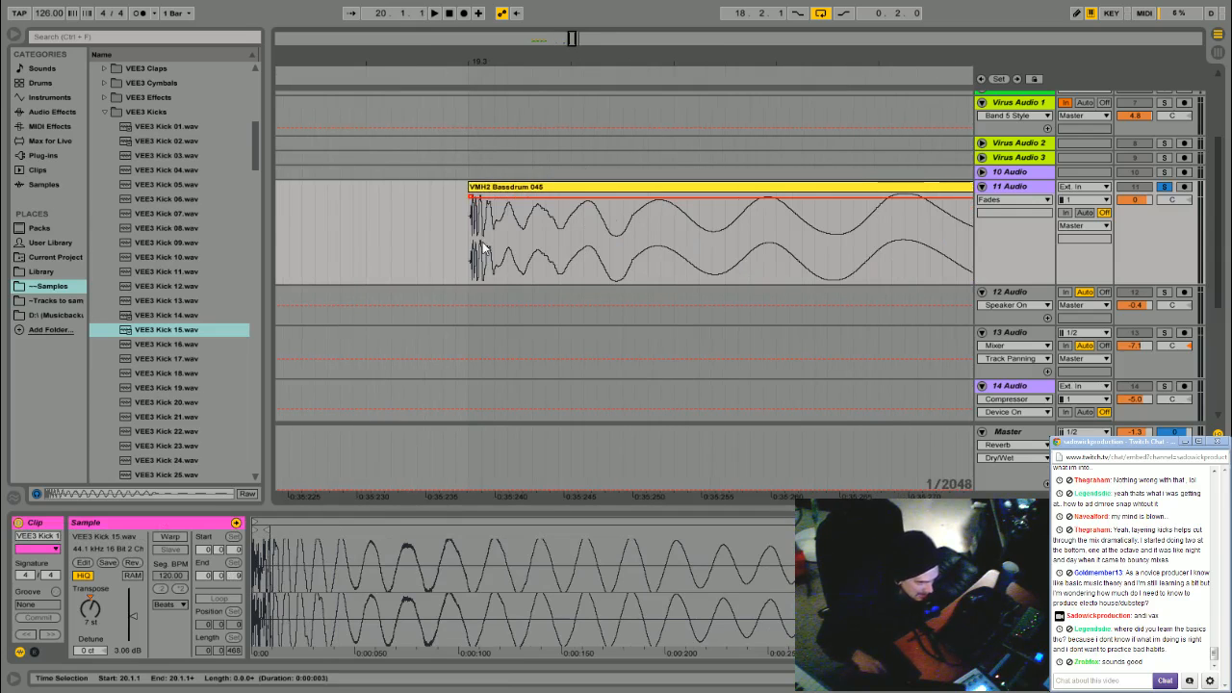
drag(469, 247, 496, 255)
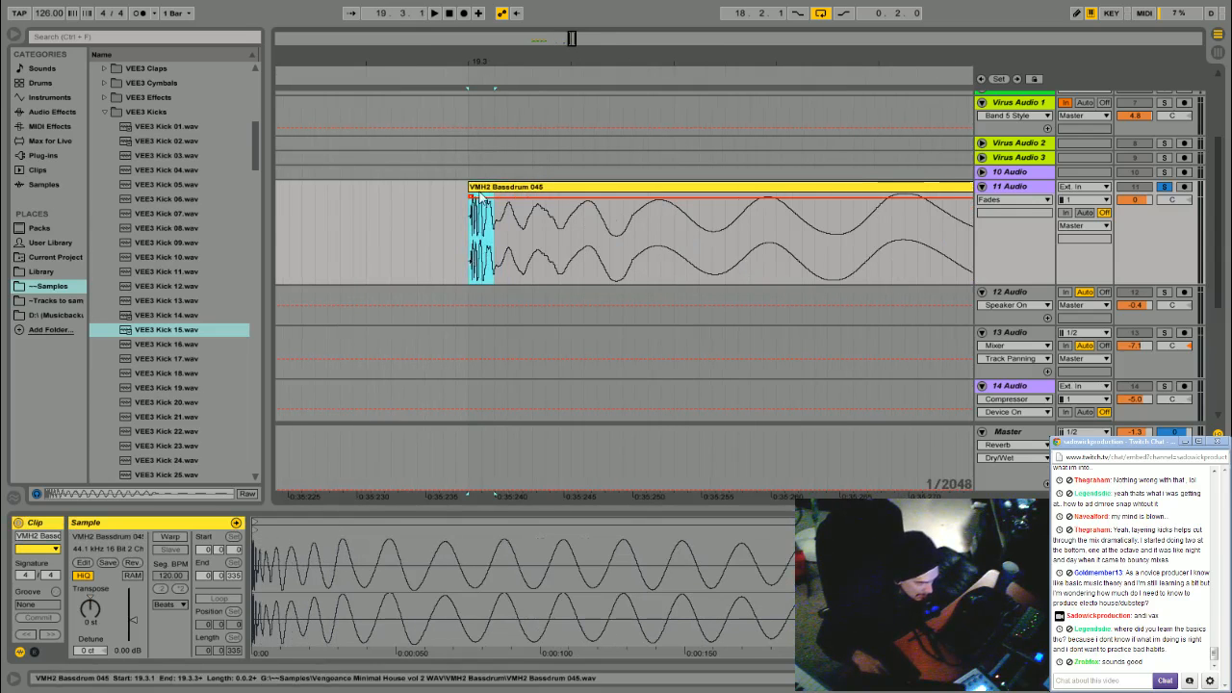
key(ctrl+e)
drag(132, 621, 133, 613)
click(418, 73)
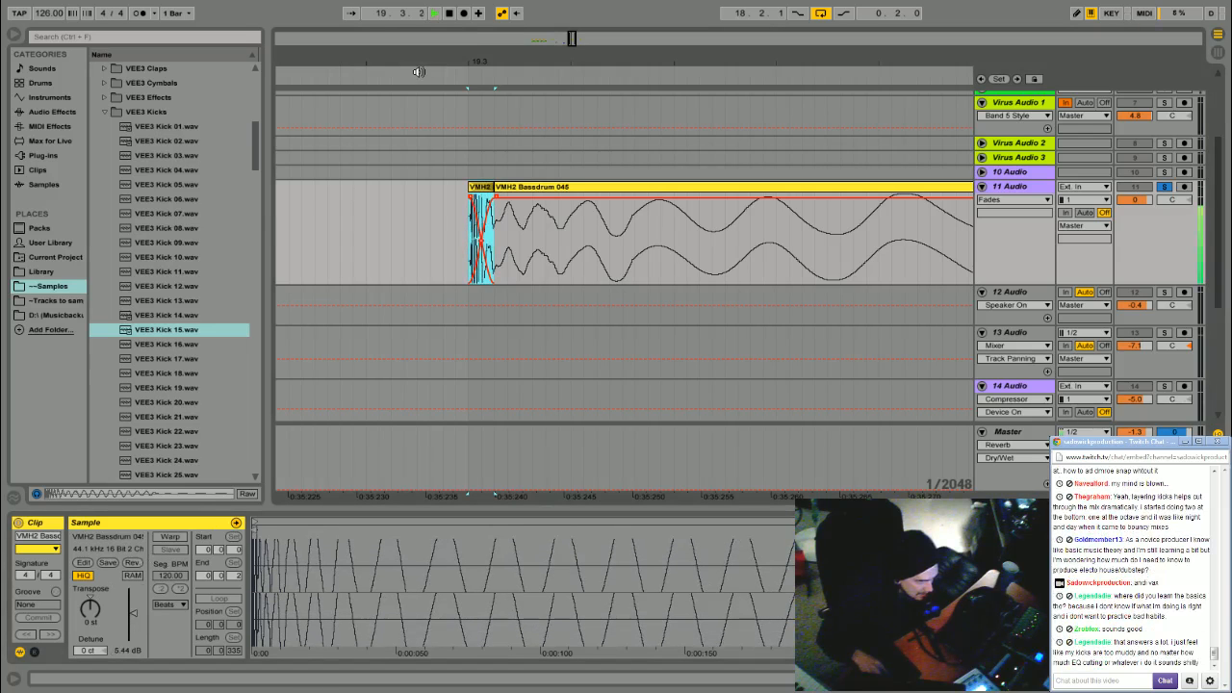
click(450, 14)
- Play back the arrangement from the unedited kick at 18.2
drag(476, 56, 582, 8)
click(369, 80)
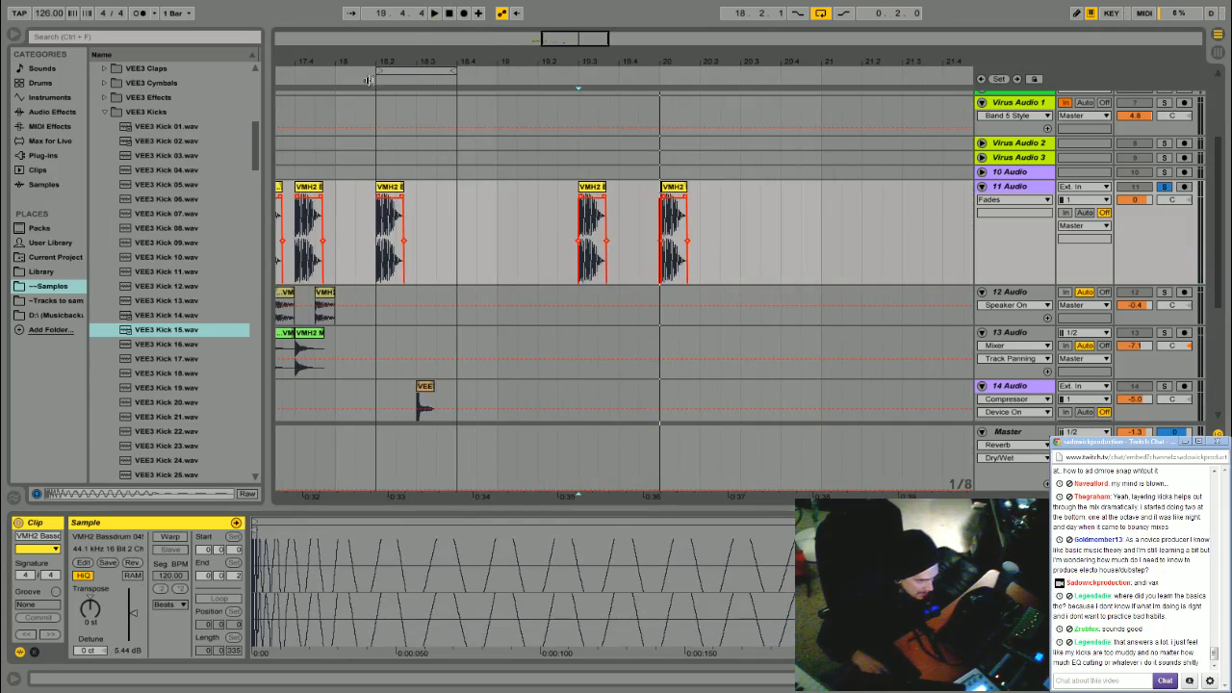
click(449, 14)
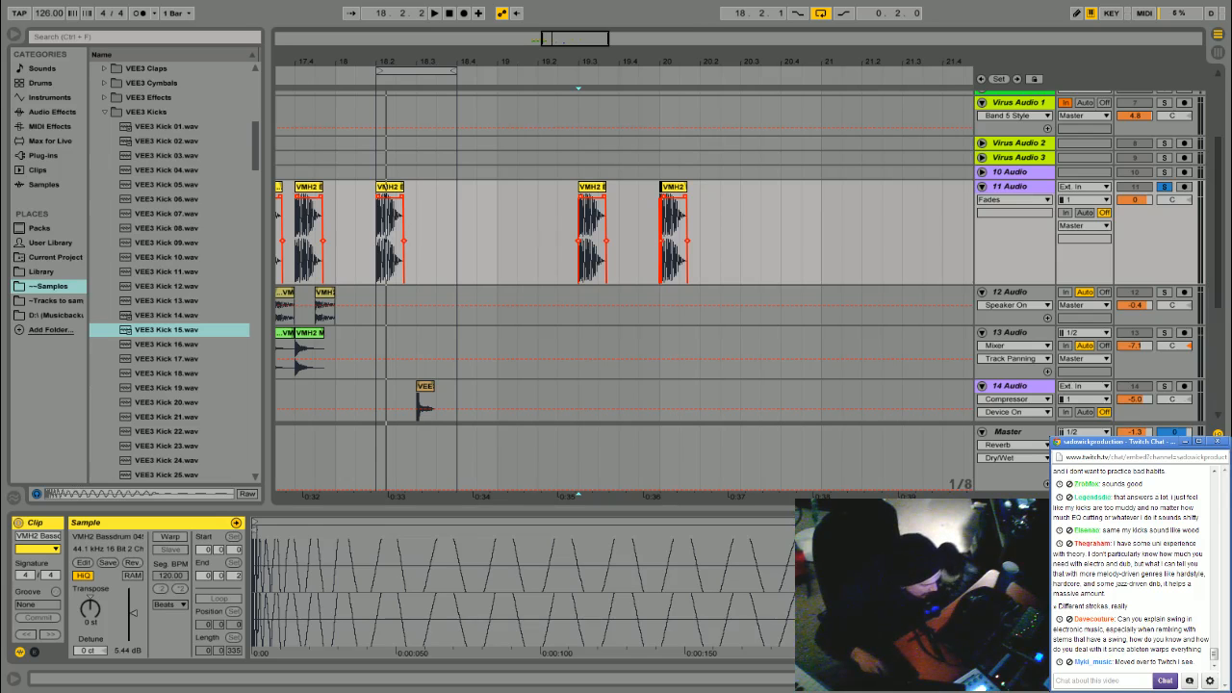
- Display the device chain of track 11 Audio and read through the latest stream chat questions
scroll(1155, 513, up, 2)
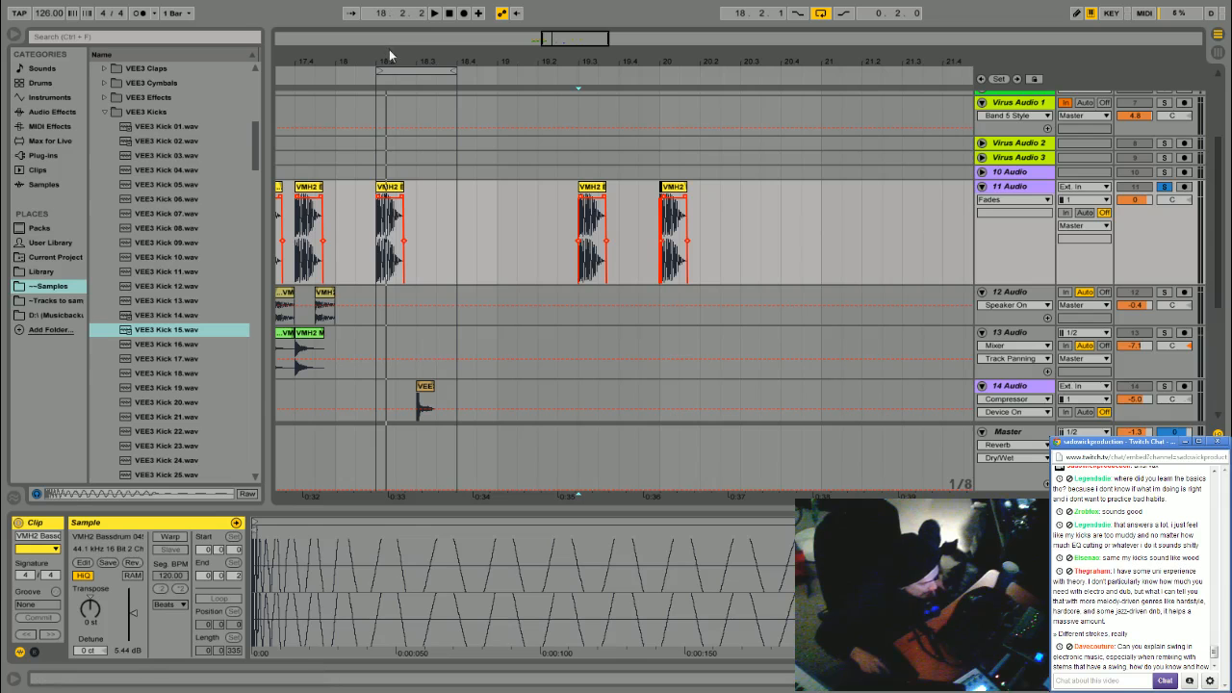
drag(396, 60, 591, 59)
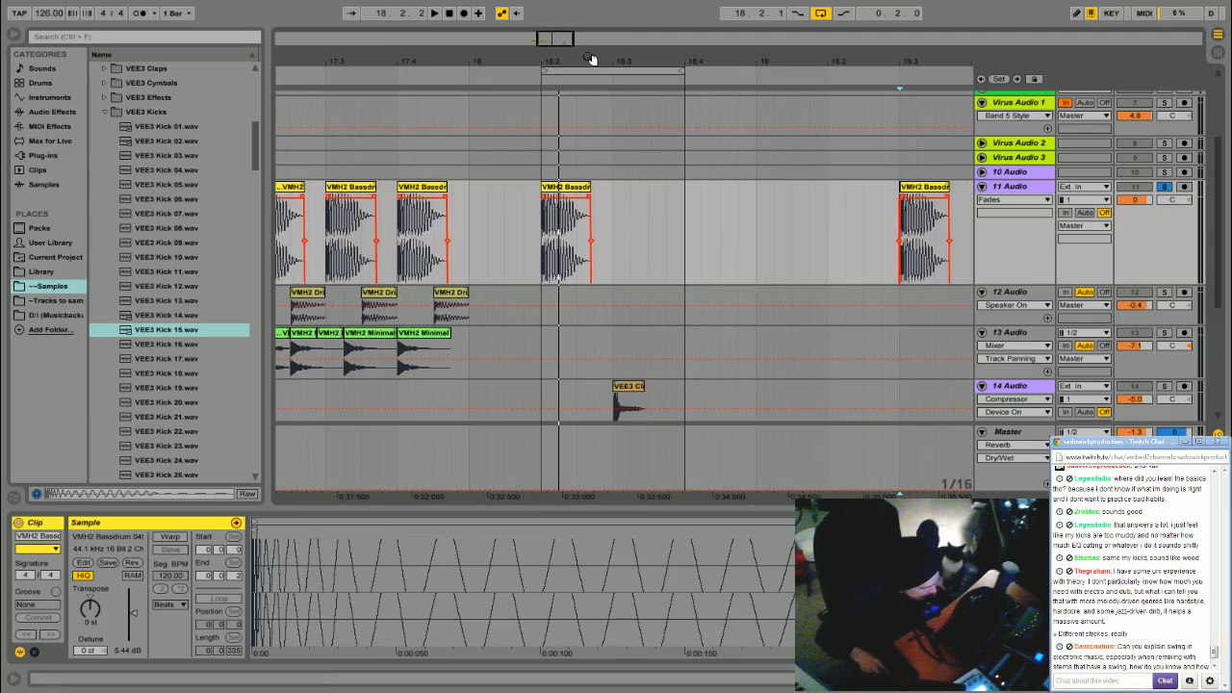
click(1143, 200)
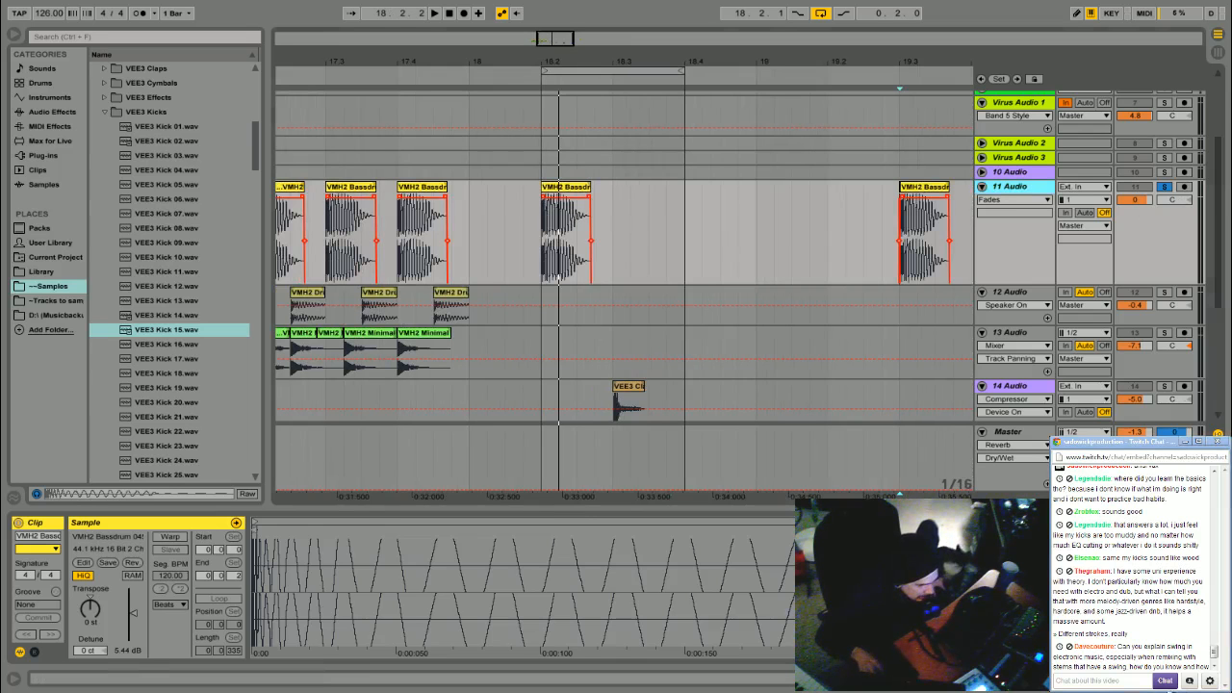
click(1145, 679)
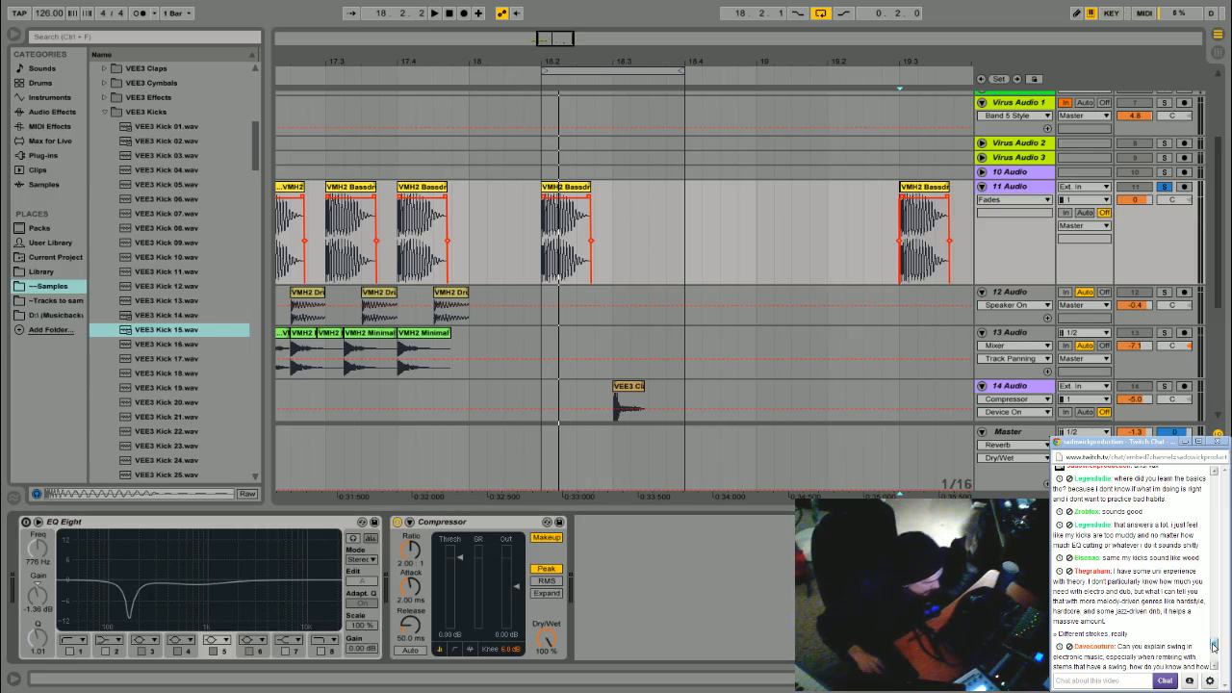
drag(1213, 643, 1214, 662)
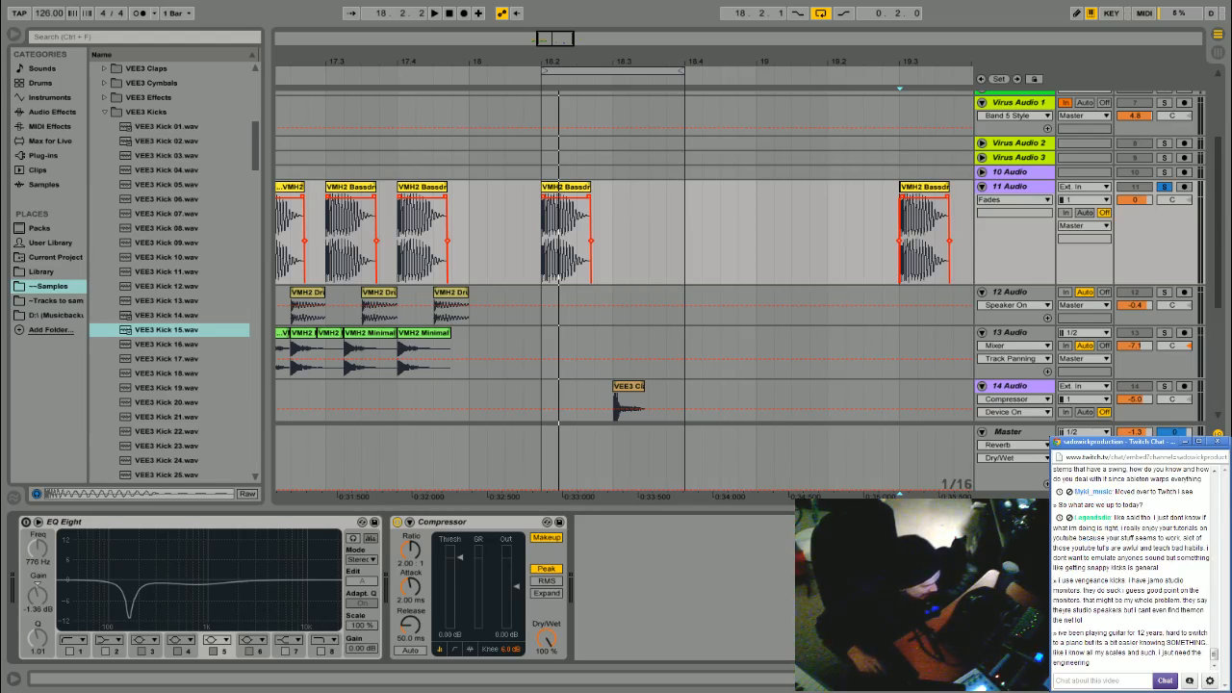
drag(1214, 654, 1214, 653)
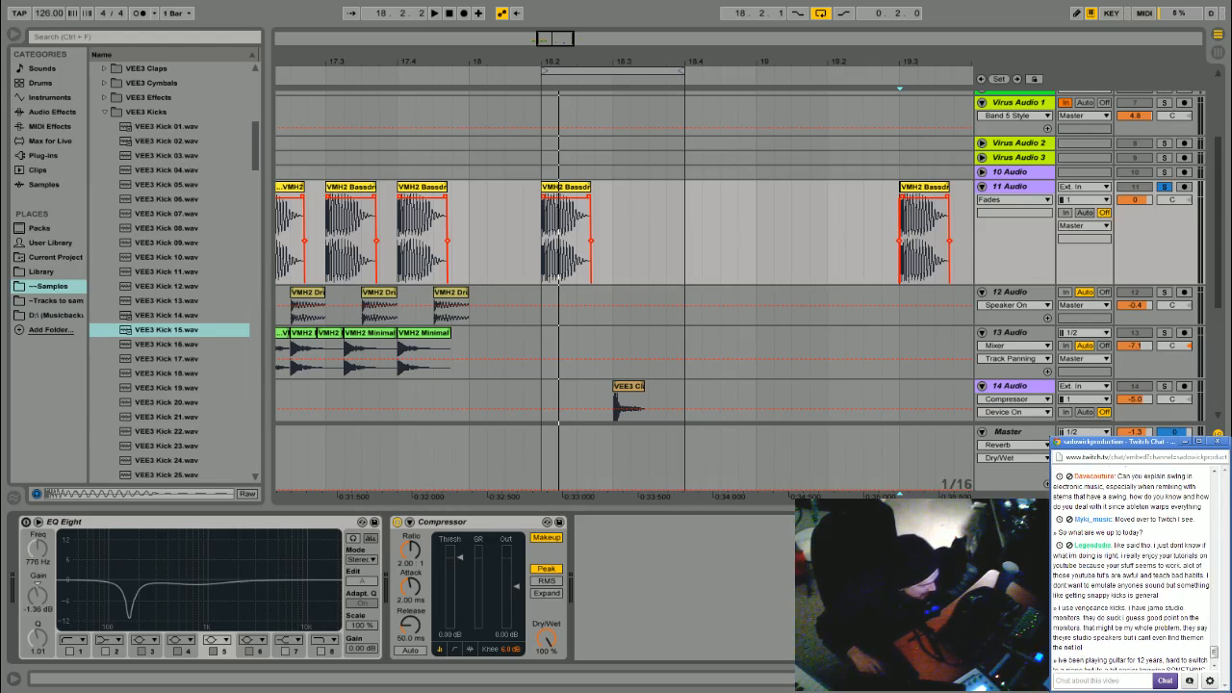
- Select the beat from 17.1.1 to 17.2.1 on track 12 Audio
drag(352, 59, 880, 130)
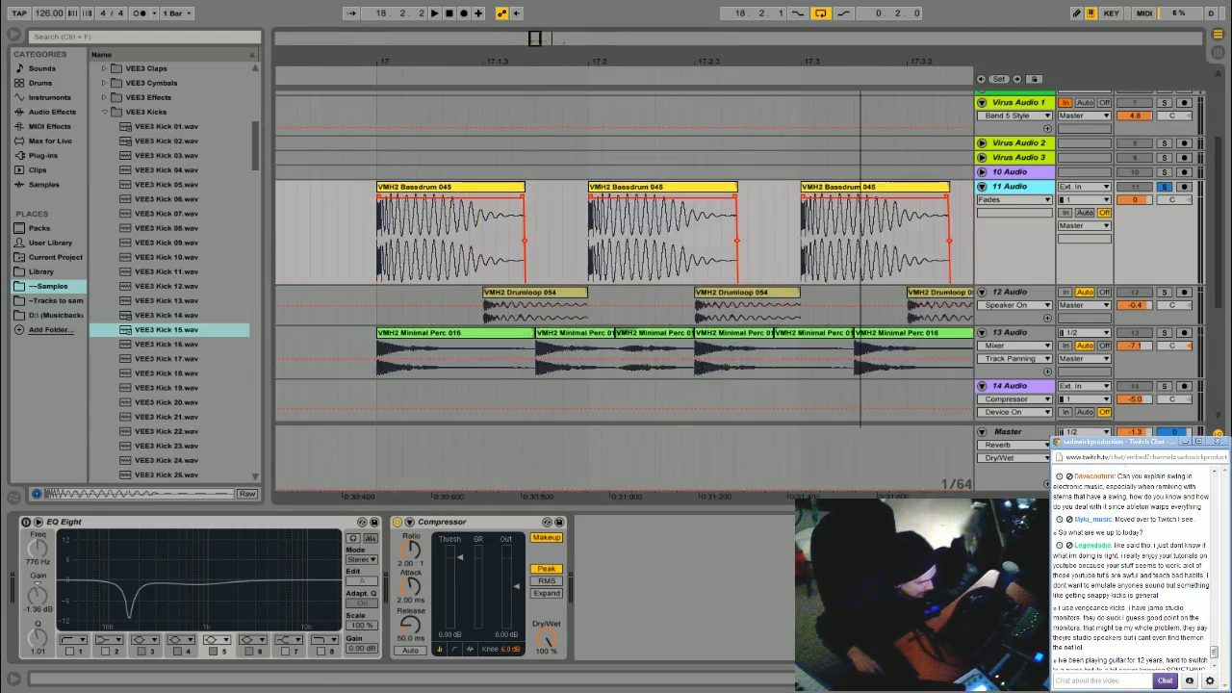
drag(376, 306, 587, 310)
drag(557, 65, 556, 13)
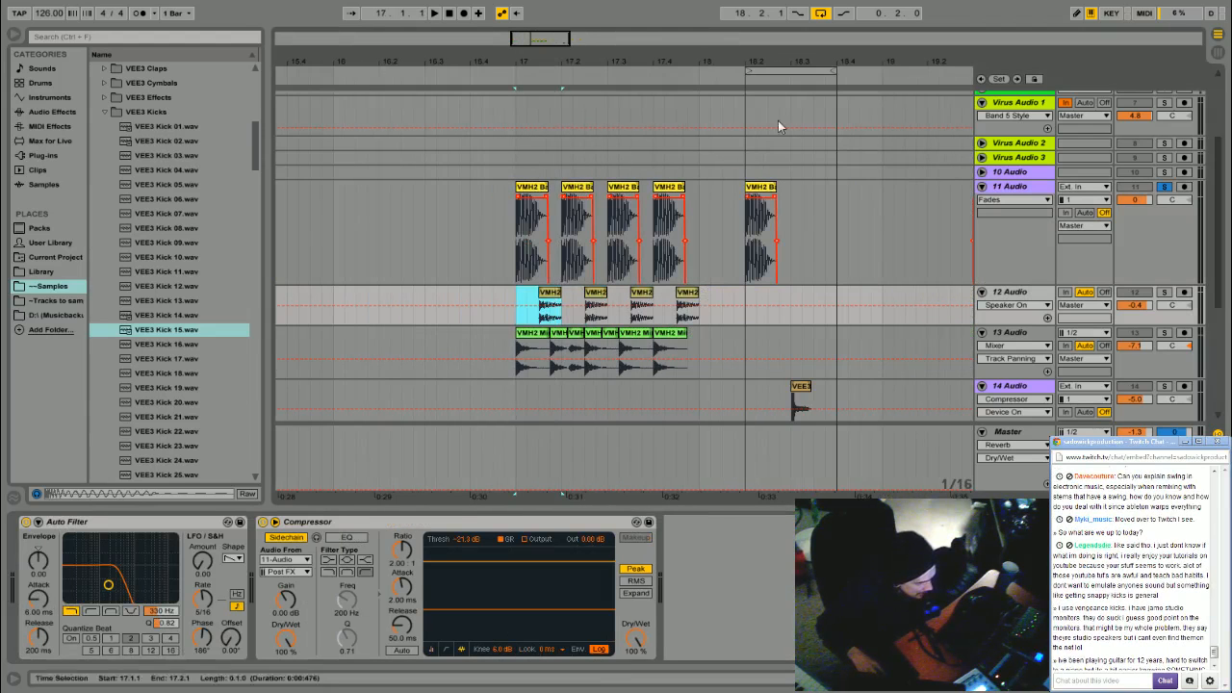
- Insert a new MIDI track below track 14 Audio
click(1185, 232)
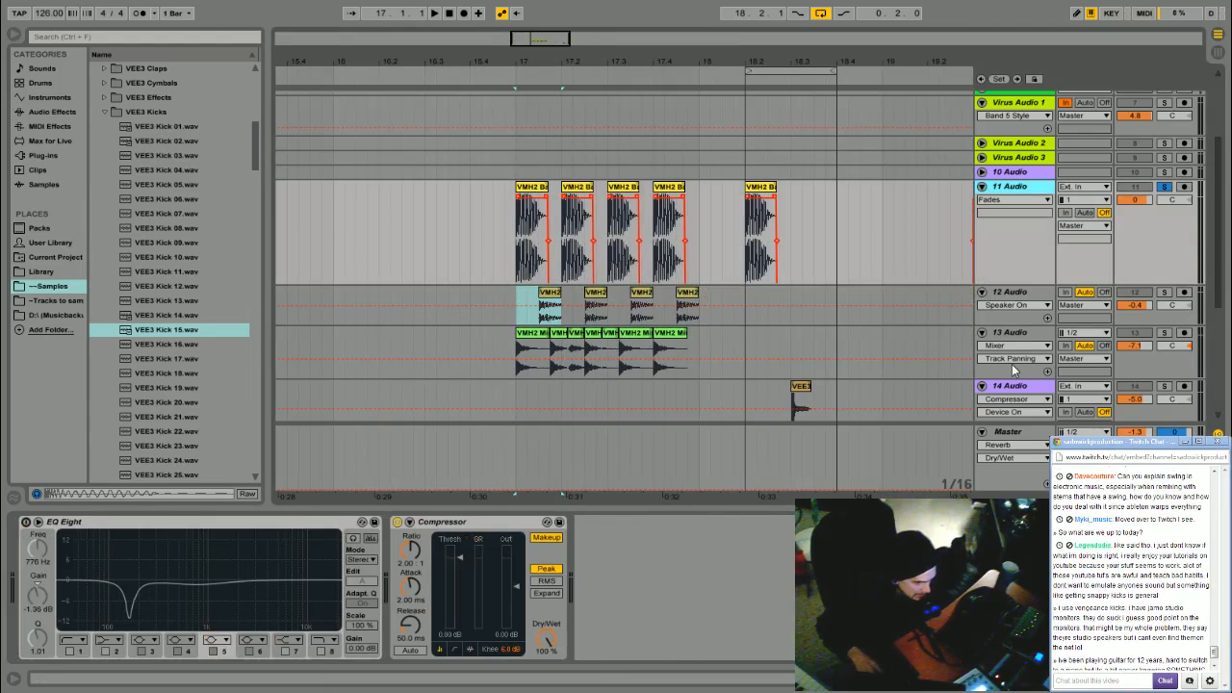
right_click(1003, 386)
click(1032, 506)
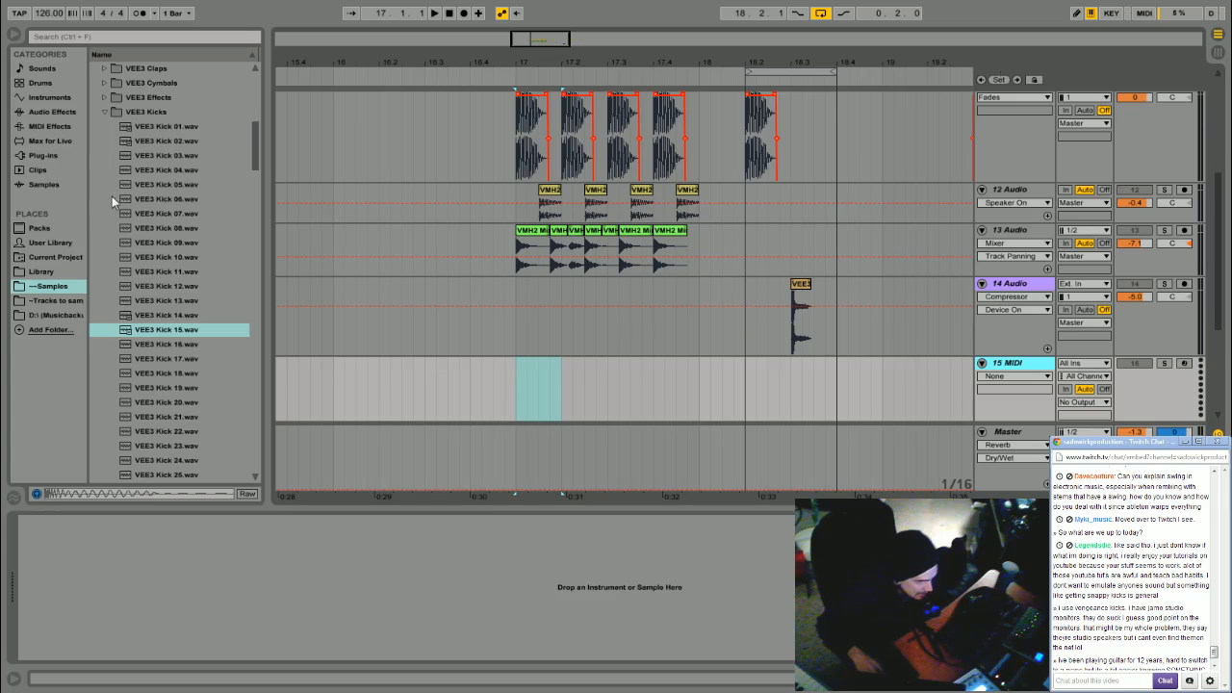
- Open the Virus TI Snow editor on track 3, view its filter page, and turn off the solo on track 11 Audio
scroll(1067, 194, up, 2)
scroll(1224, 243, up, 10)
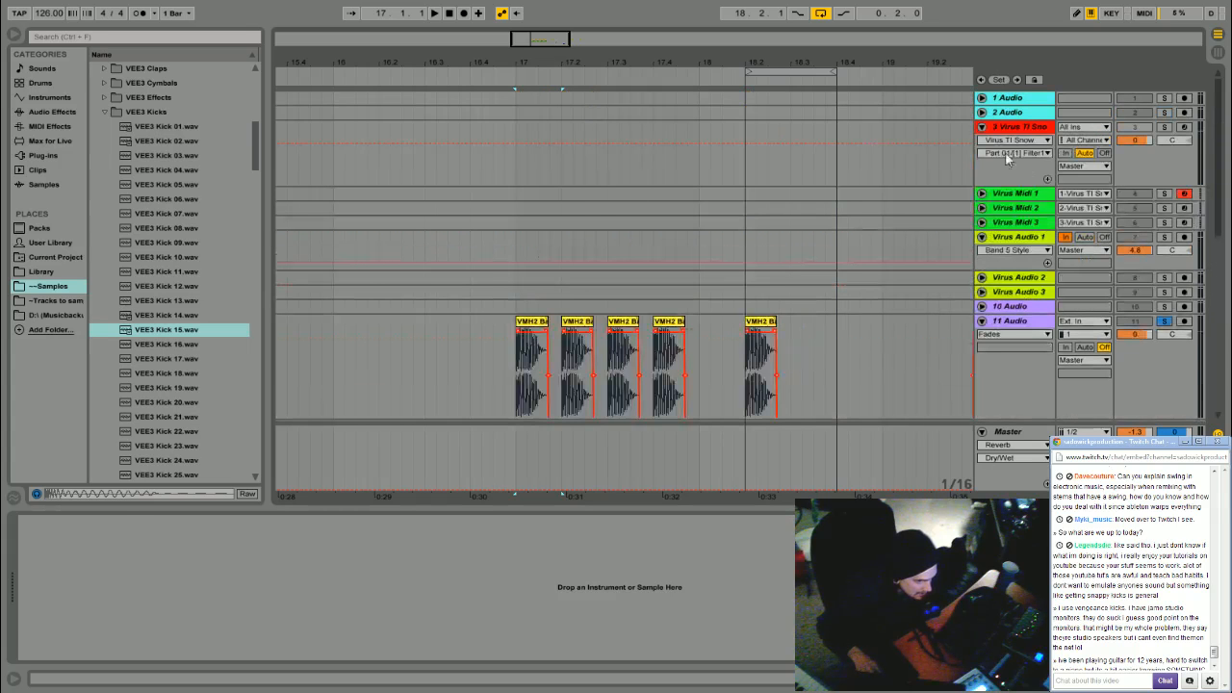
click(1020, 128)
click(59, 523)
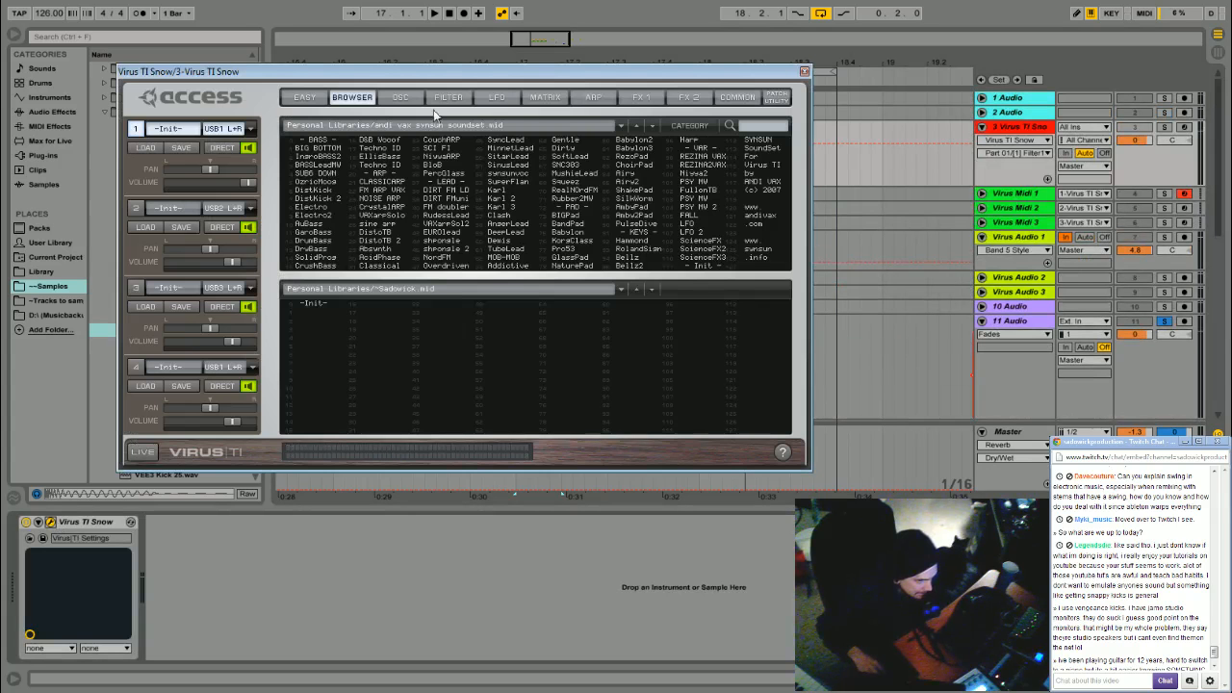
click(460, 99)
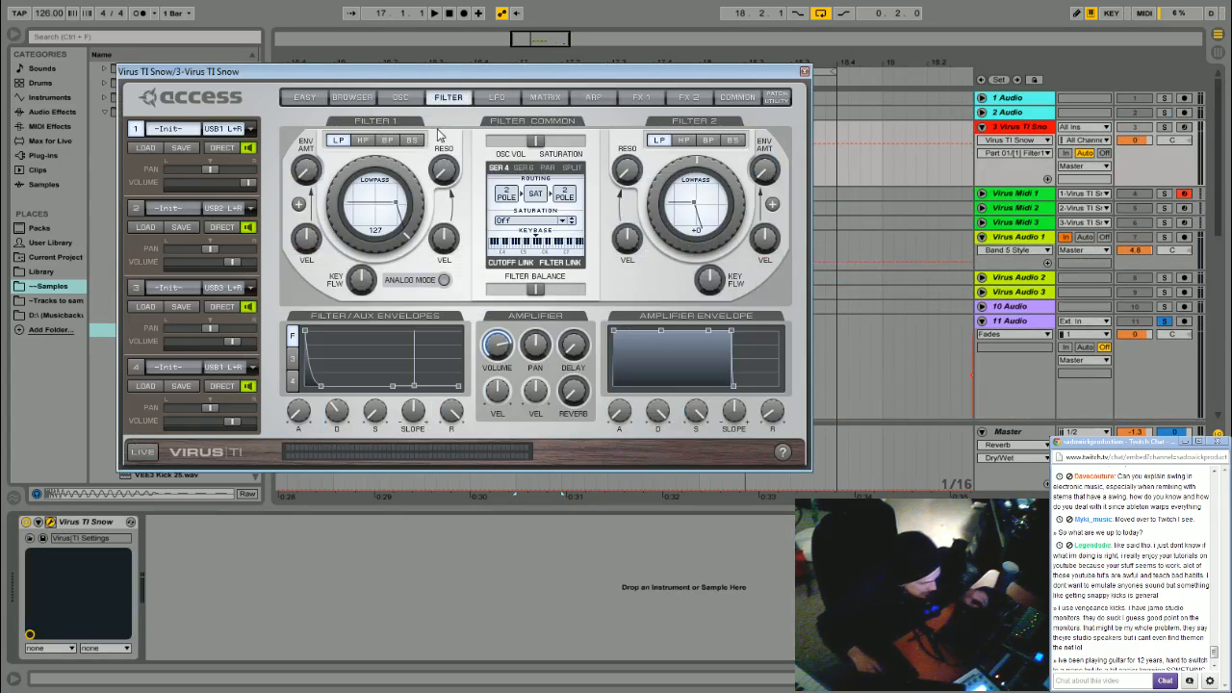
drag(486, 70, 521, 97)
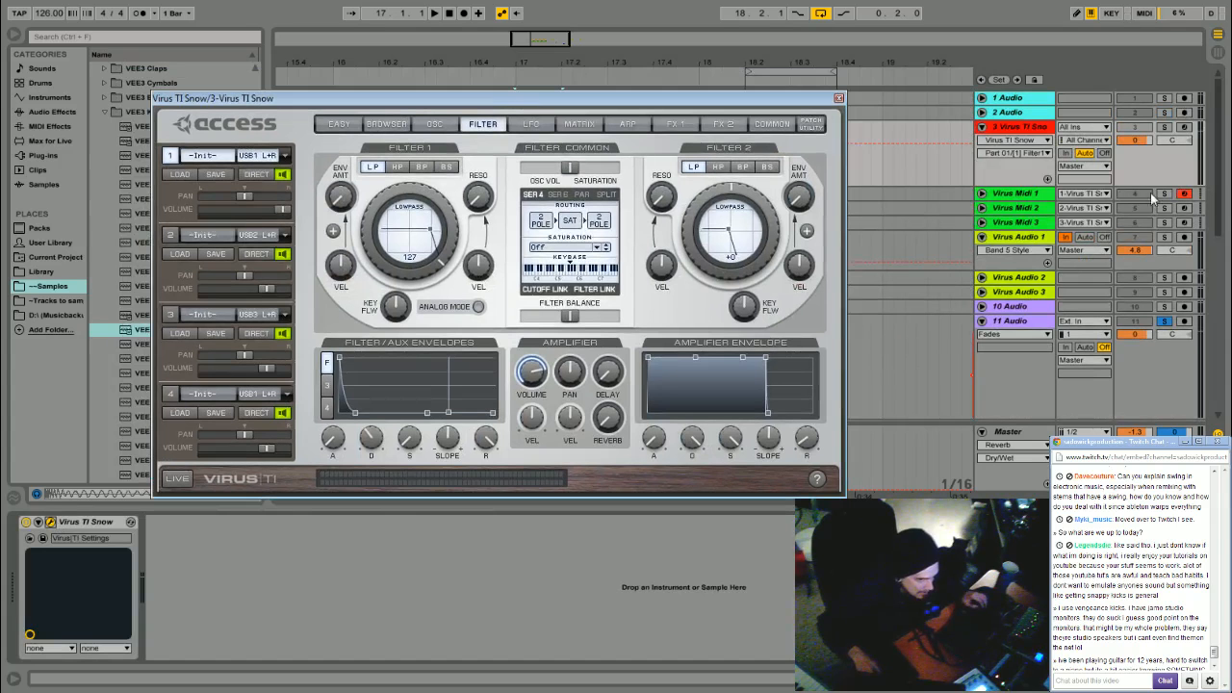
click(957, 181)
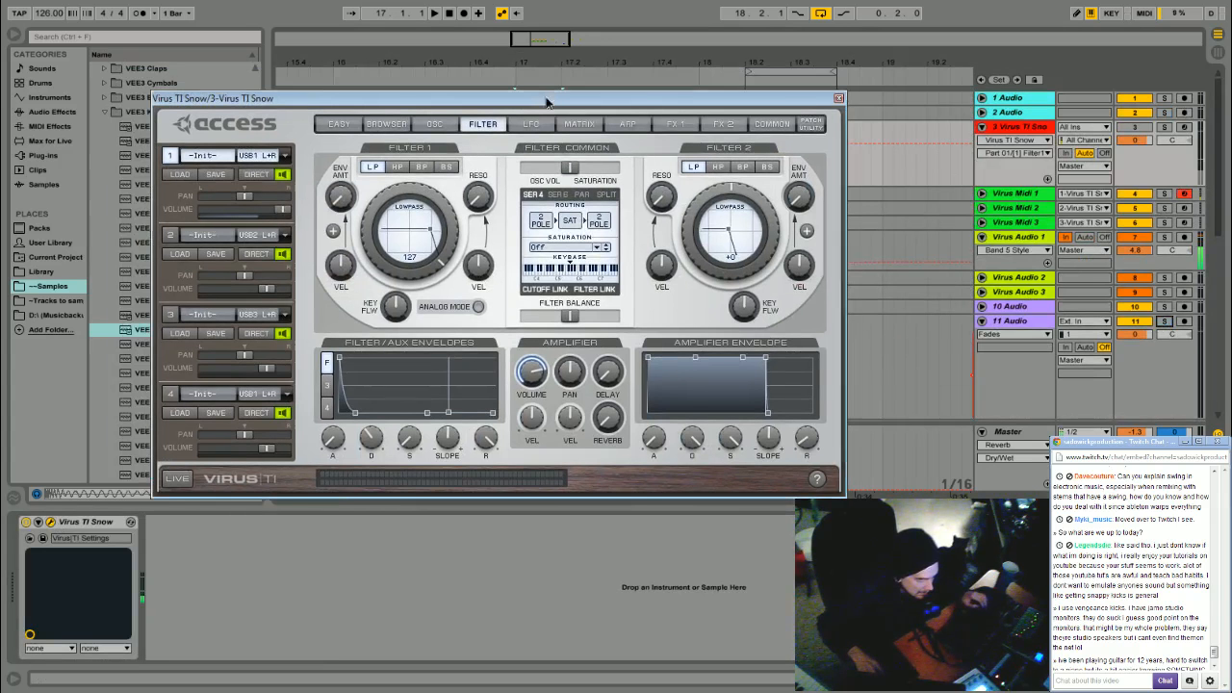
drag(542, 104, 502, 100)
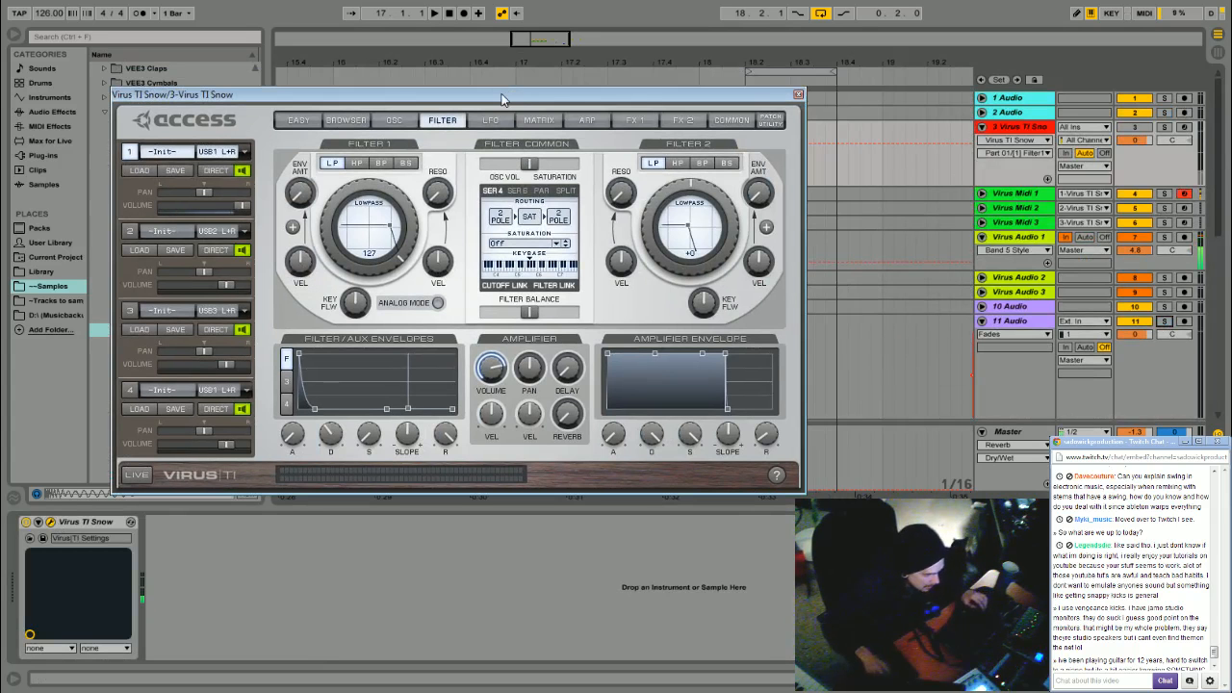
- Display the Virus arpeggiator settings and set the arpeggiator mode to Up
click(586, 120)
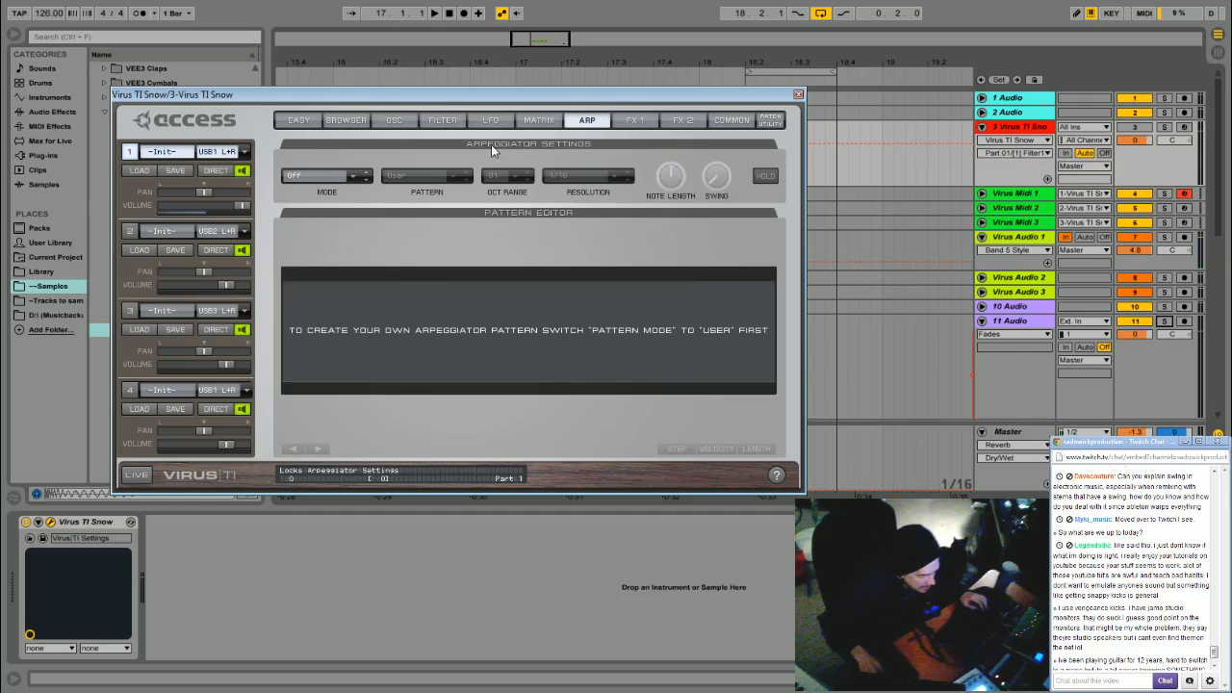
click(343, 174)
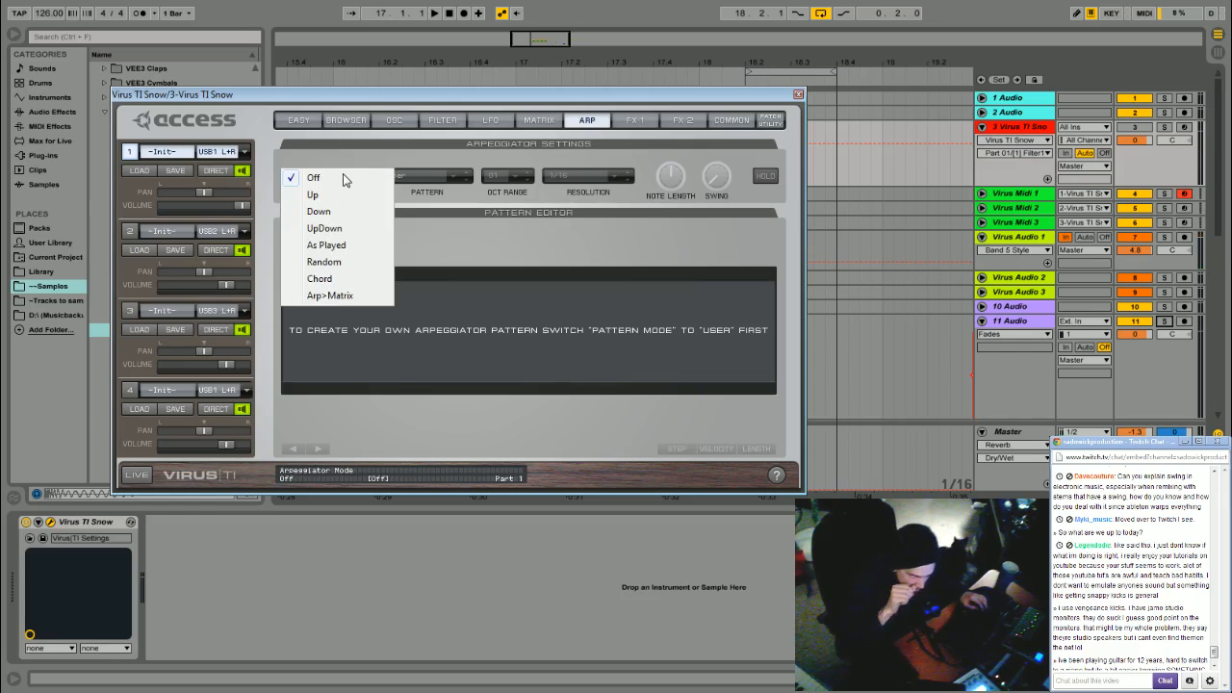
click(337, 195)
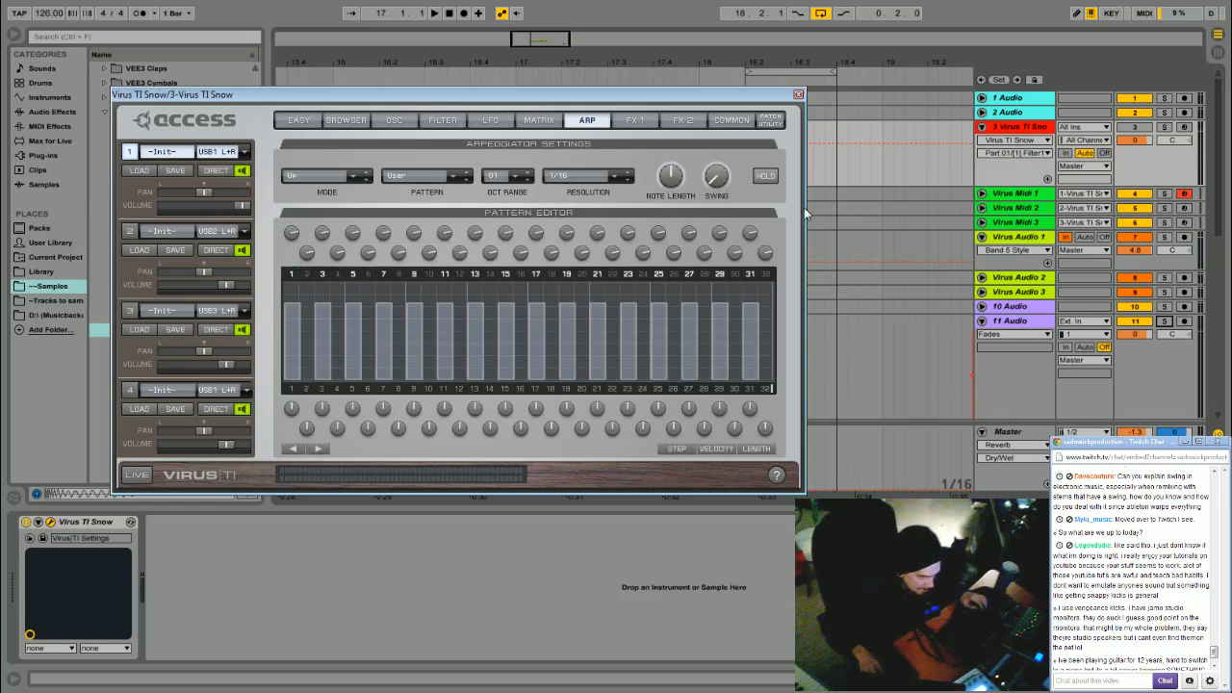
- Try the arpeggiator at 1/32 resolution with the swing raised to 63.4%, and return the resolution to 1/16
mouse_move(717, 176)
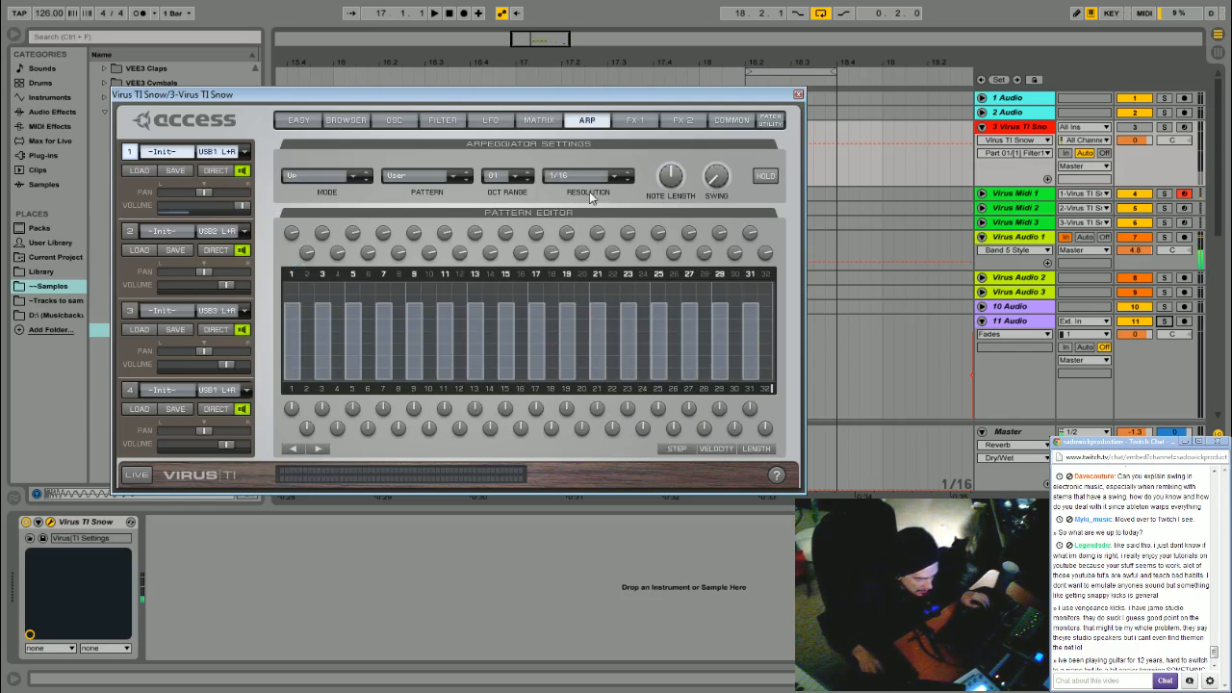
mouse_move(616, 188)
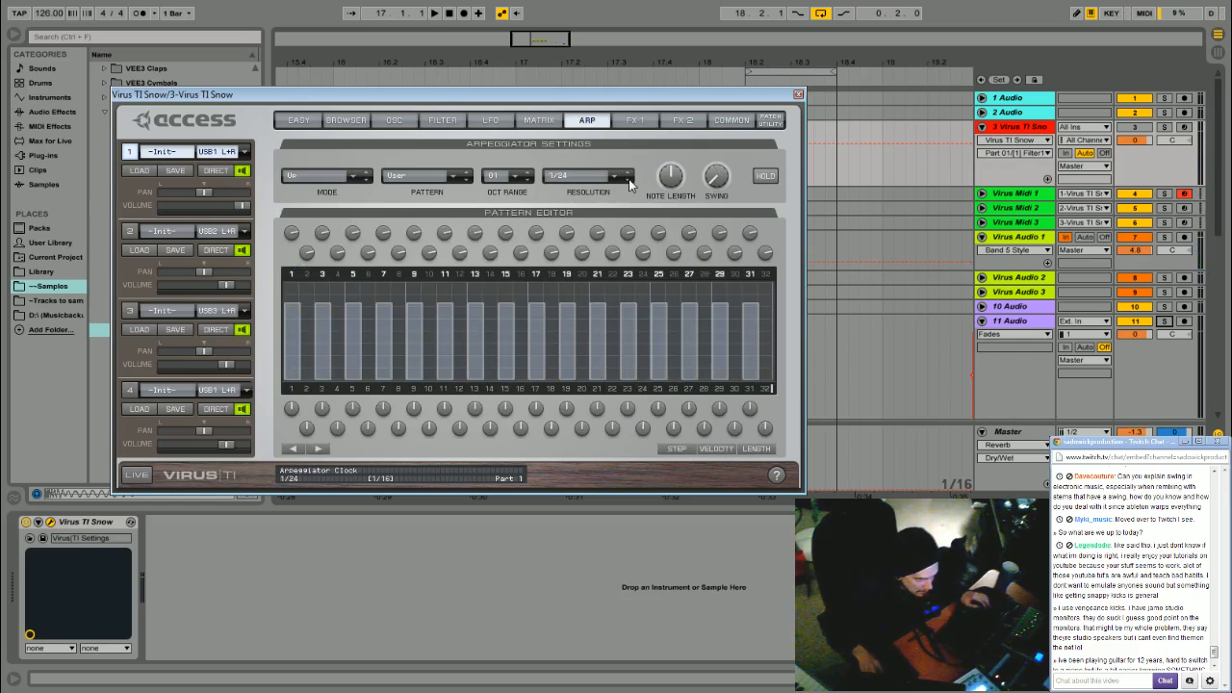
click(628, 179)
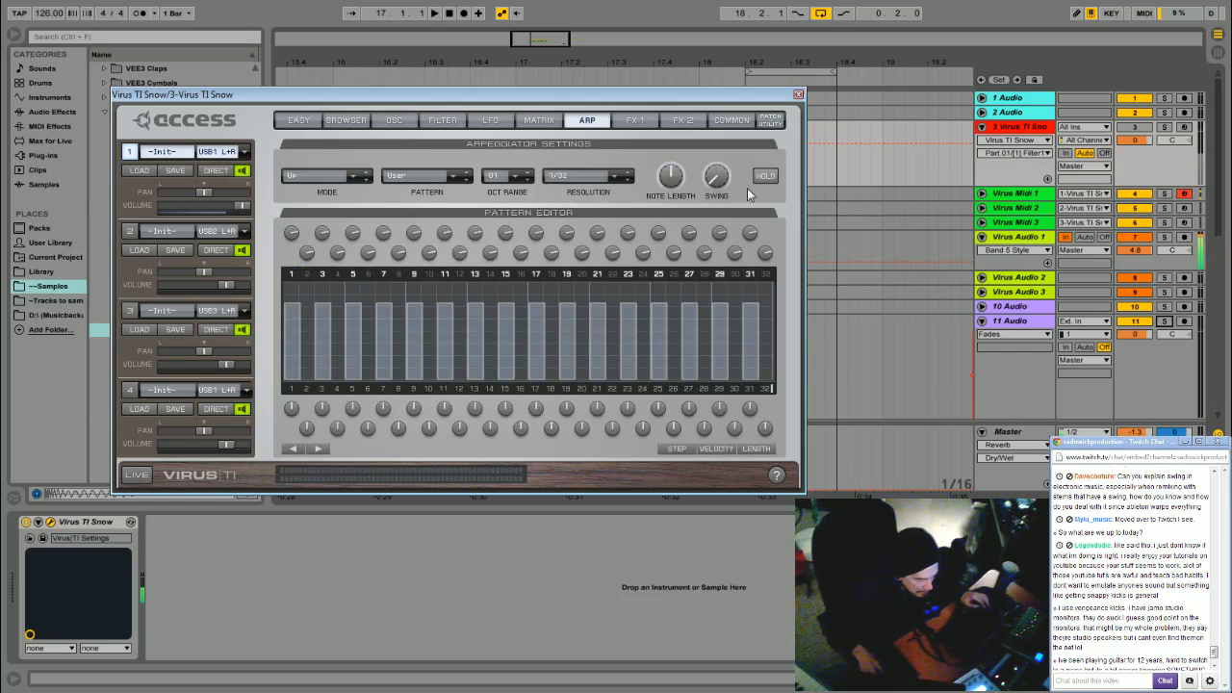
drag(720, 182, 736, 116)
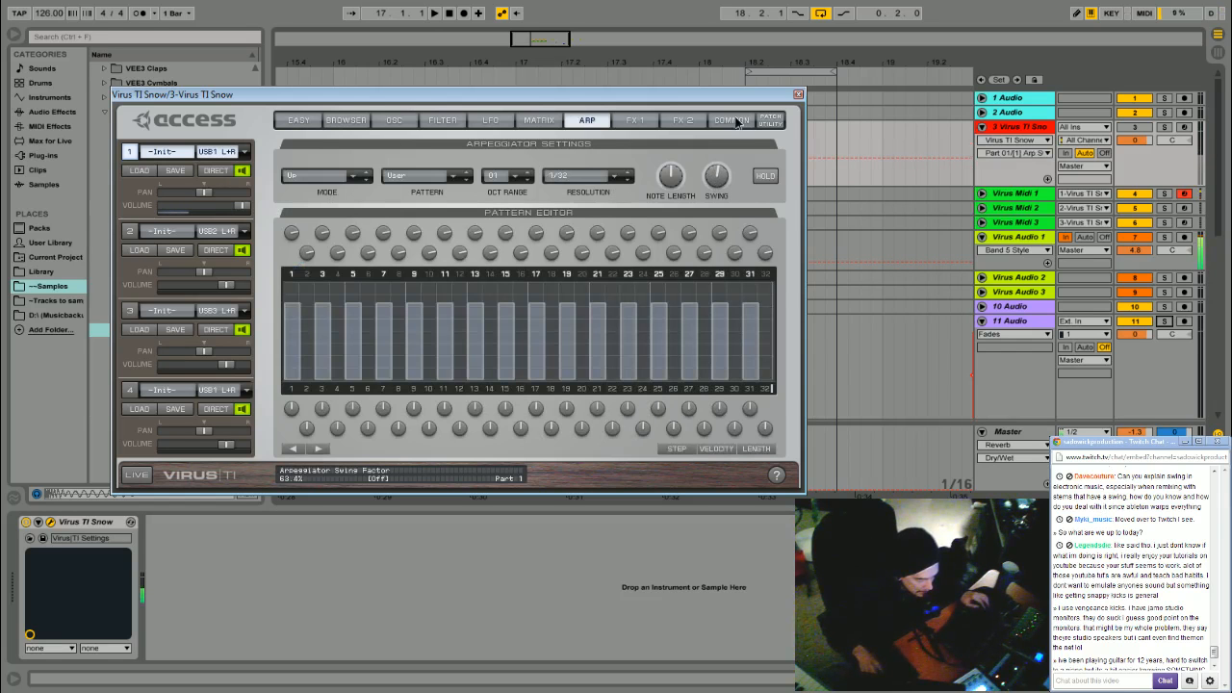
click(631, 178)
click(631, 178)
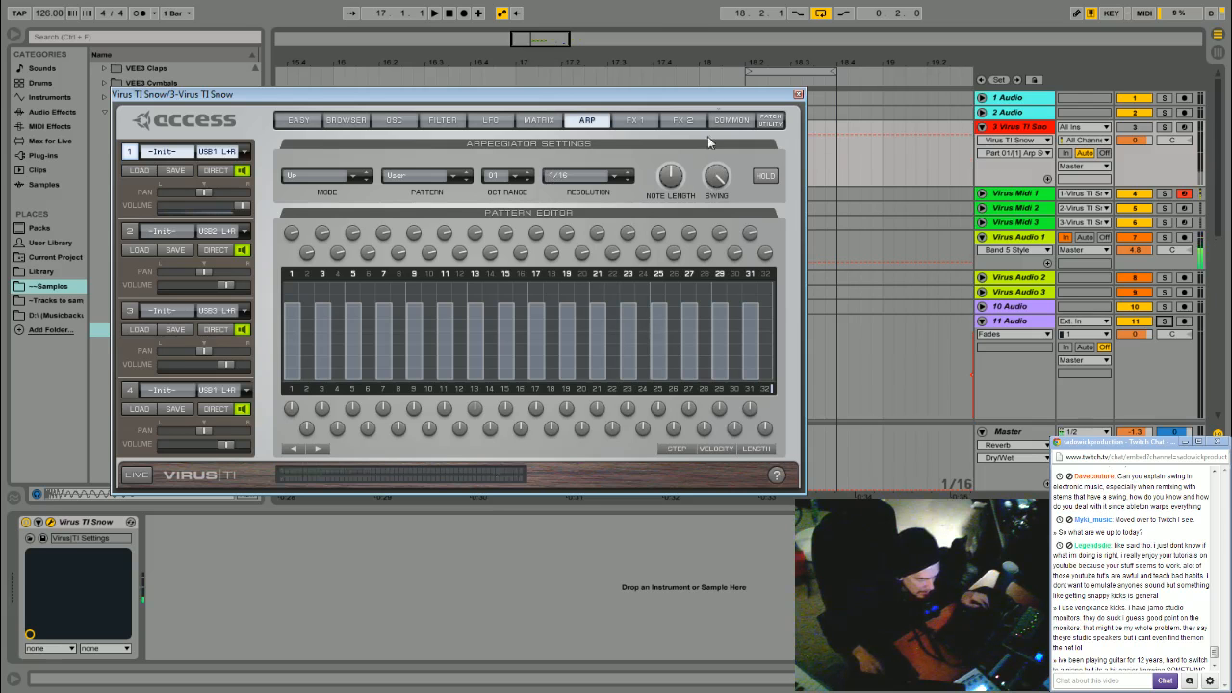
click(523, 180)
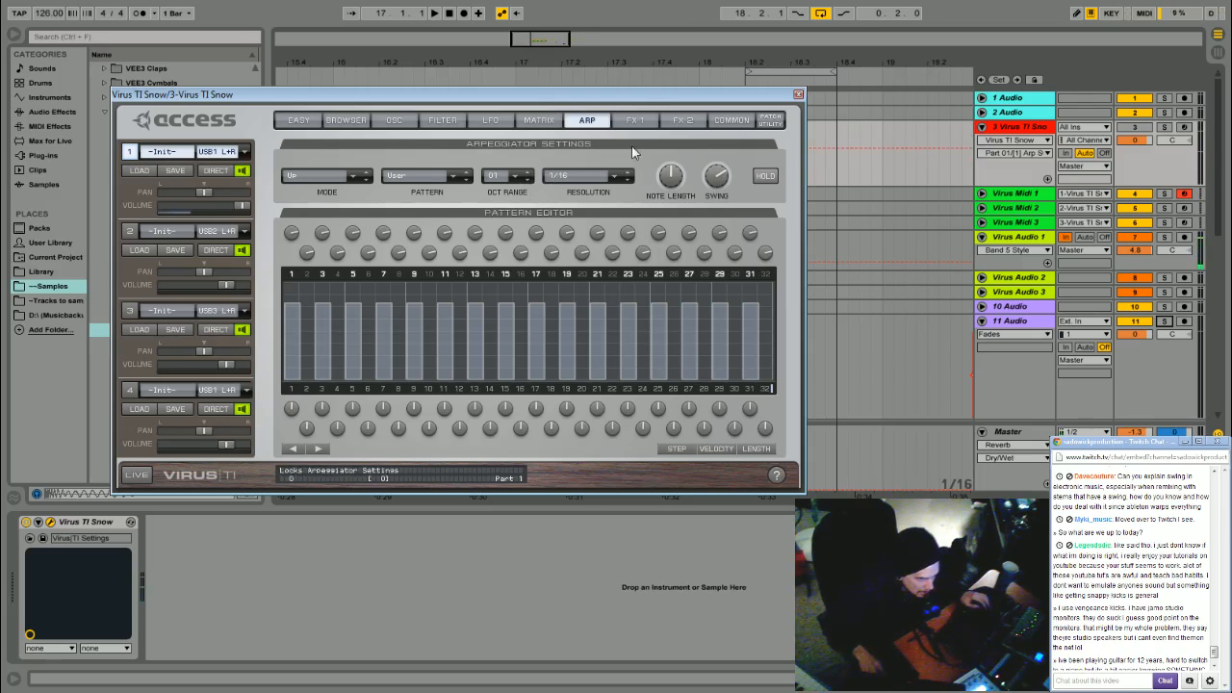
- Set the arpeggiator mode to Down and randomize the steps of its user pattern several times
click(322, 176)
click(326, 211)
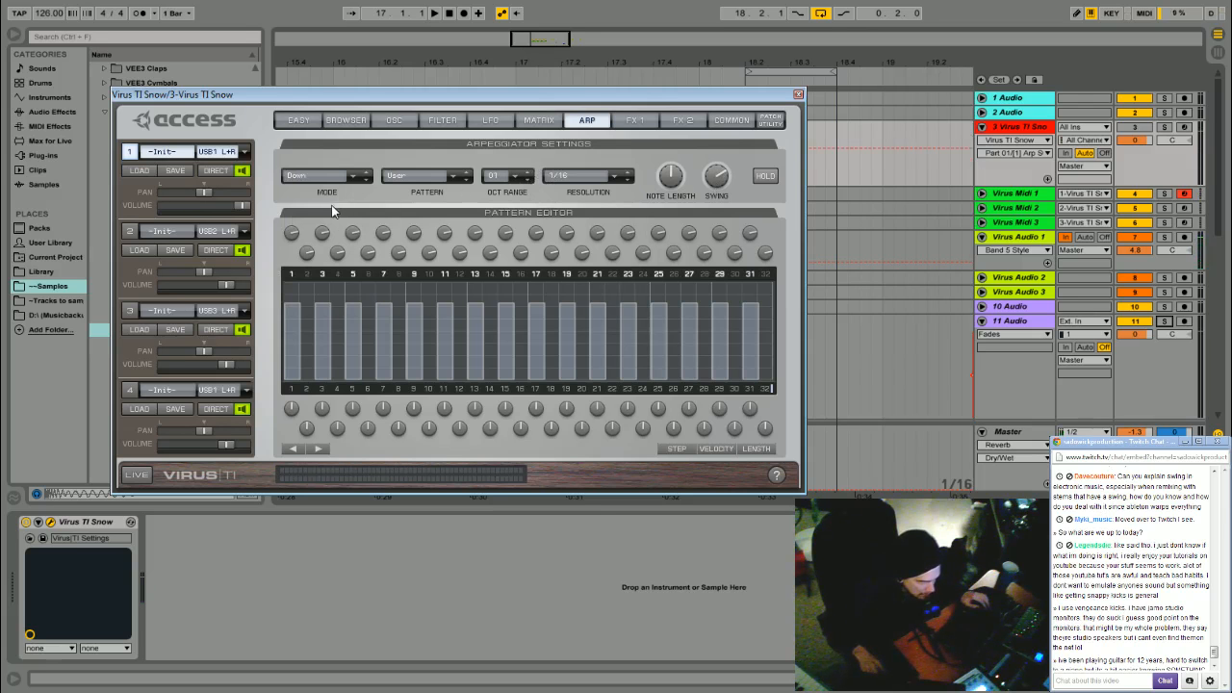
click(675, 450)
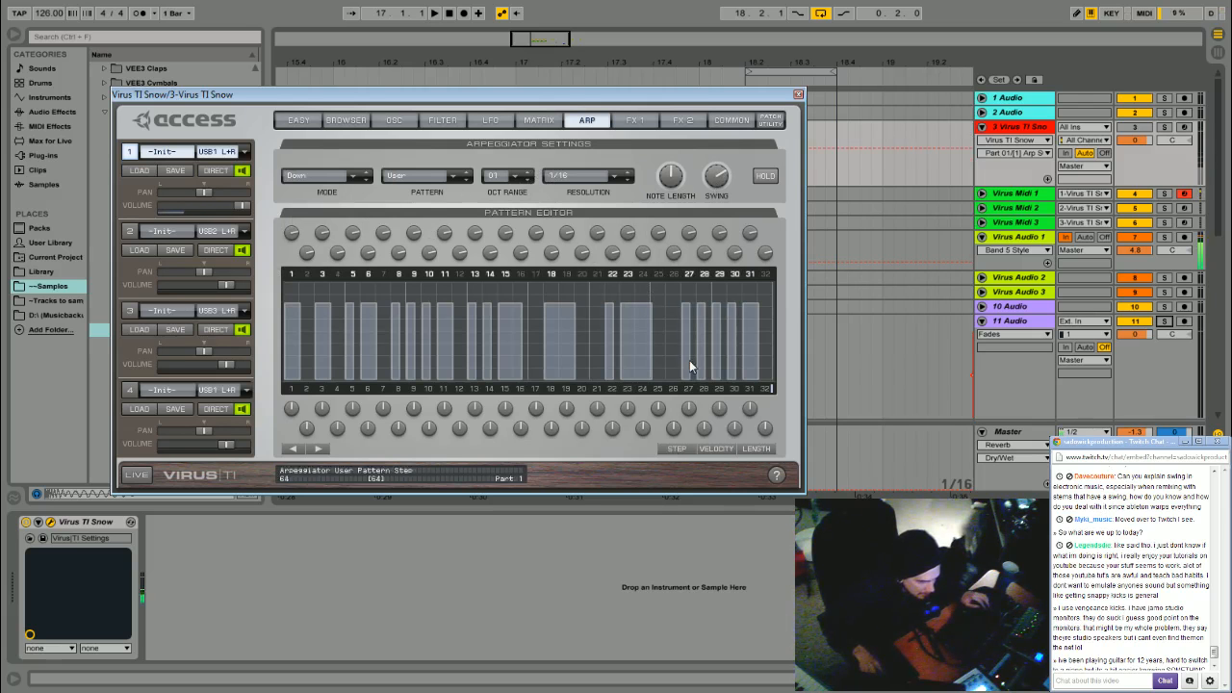
click(680, 449)
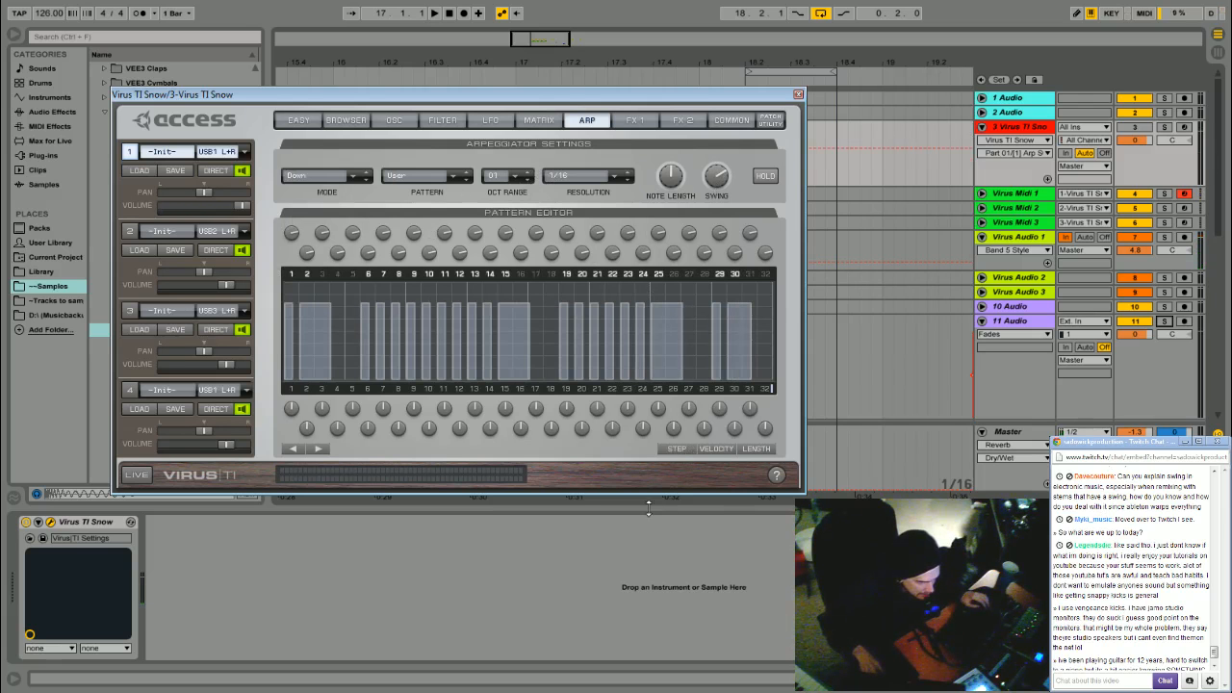
click(673, 450)
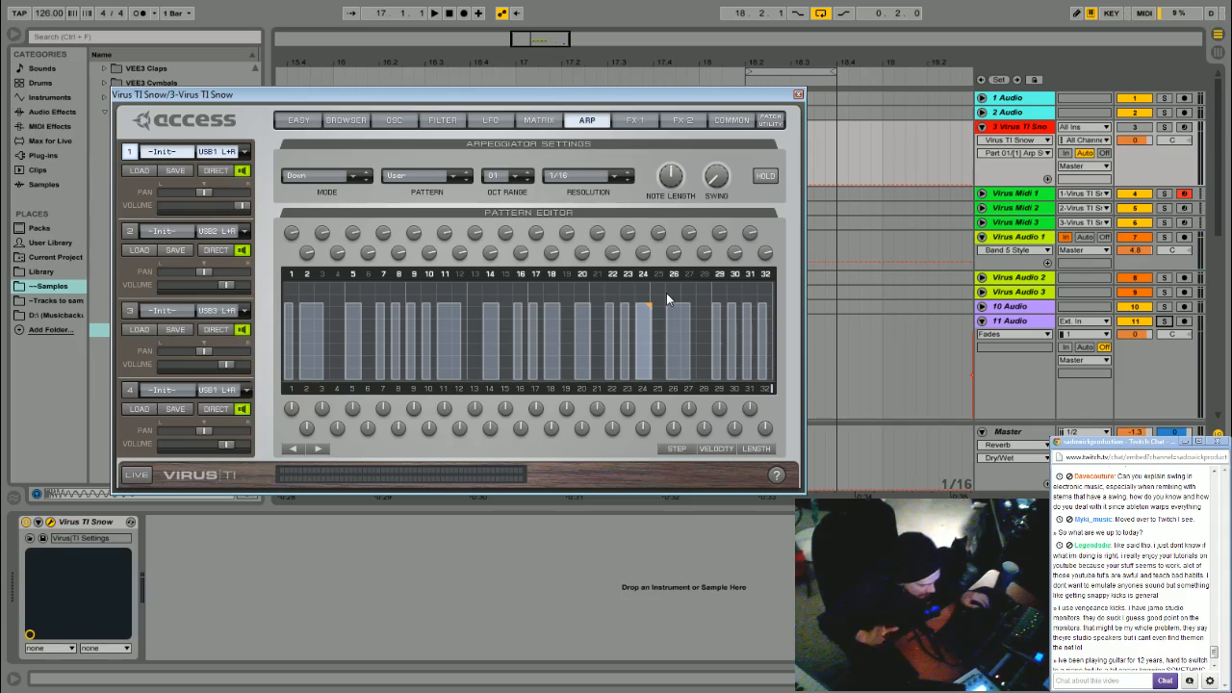
mouse_move(732, 183)
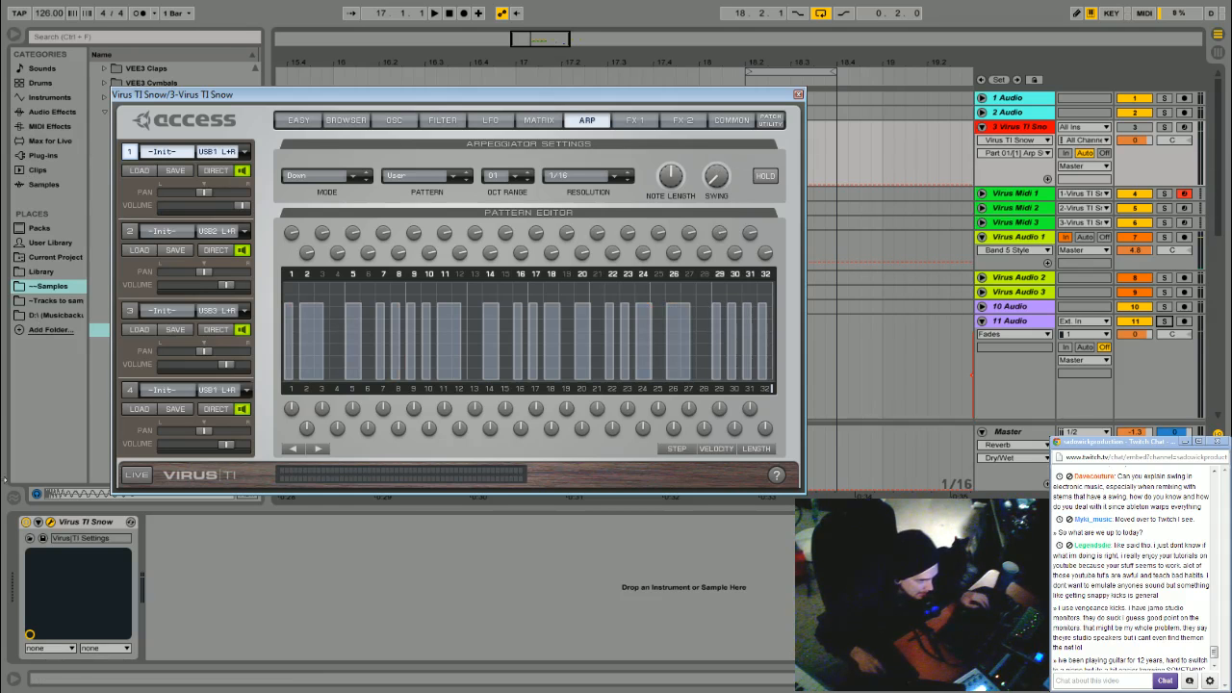
- Show the Groove Pool beside the plug-in editor and browse to the Swing and Groove library
click(13, 497)
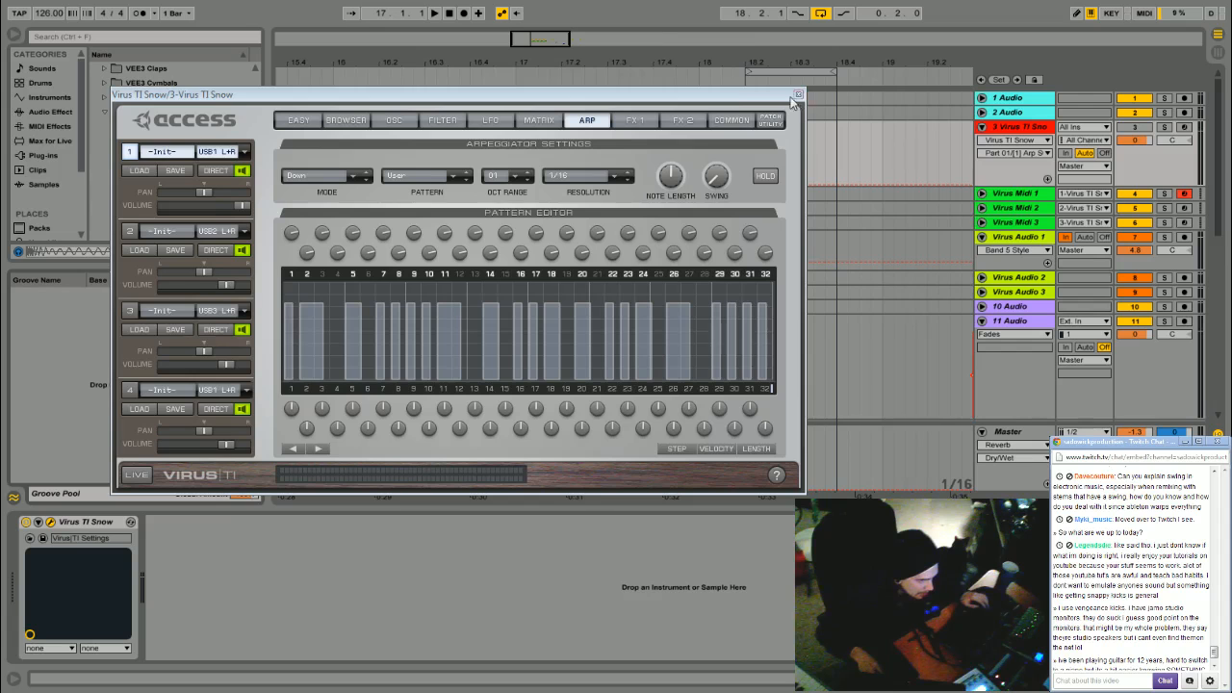
drag(737, 95, 952, 67)
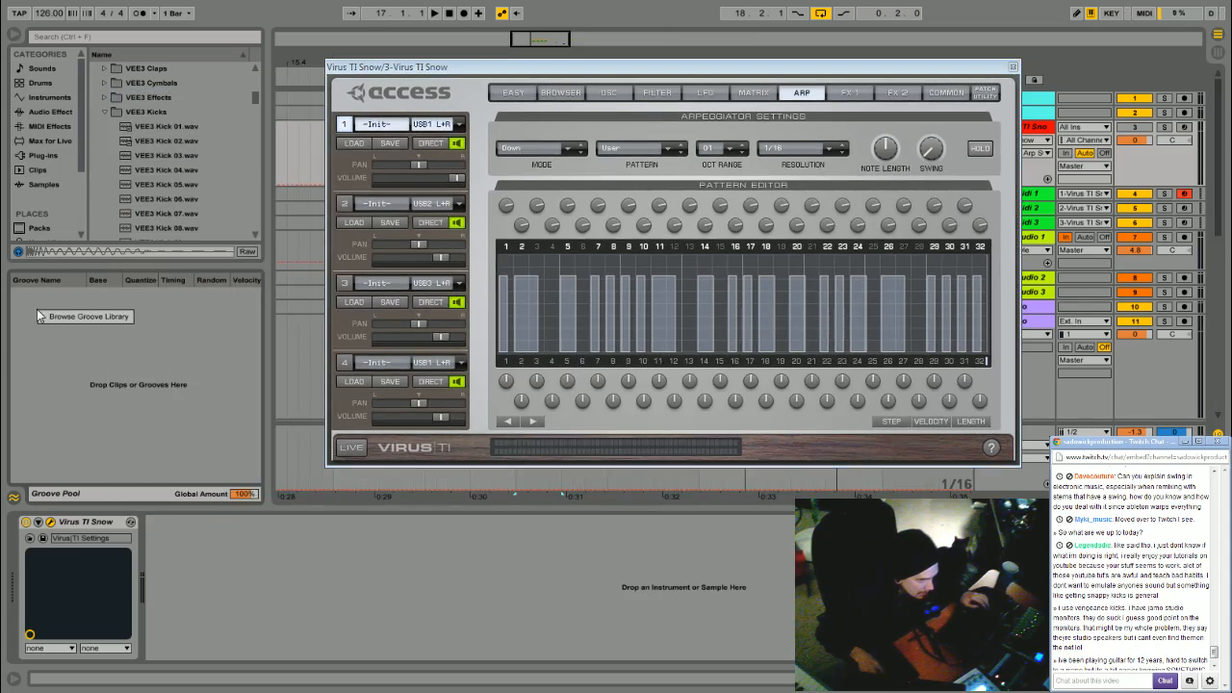
click(53, 317)
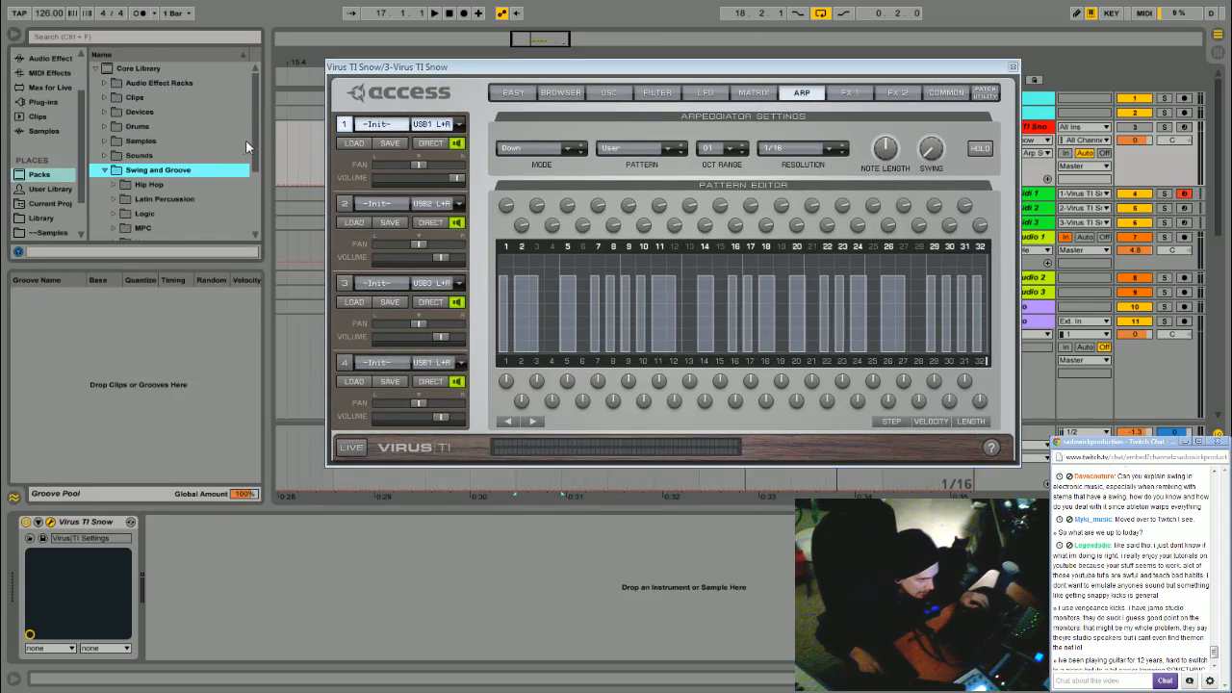
- Look through the Swing and Groove folders and examine the groove files in the Logic folder
scroll(246, 140, down, 3)
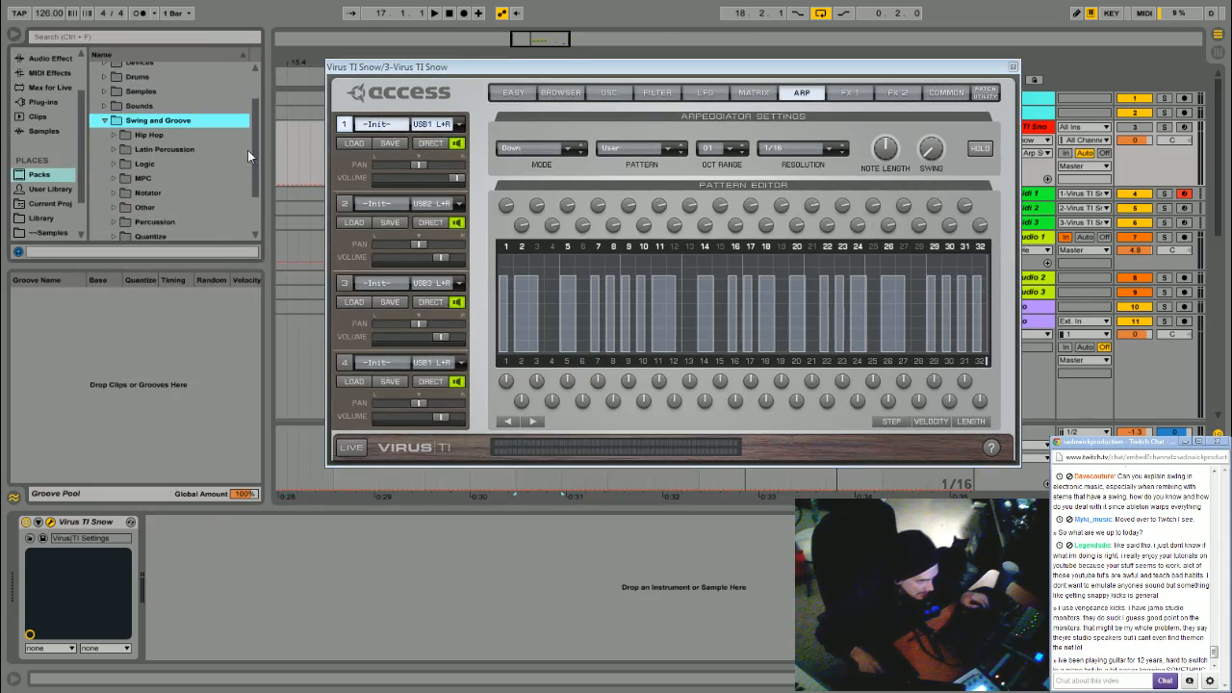
scroll(248, 150, down, 4)
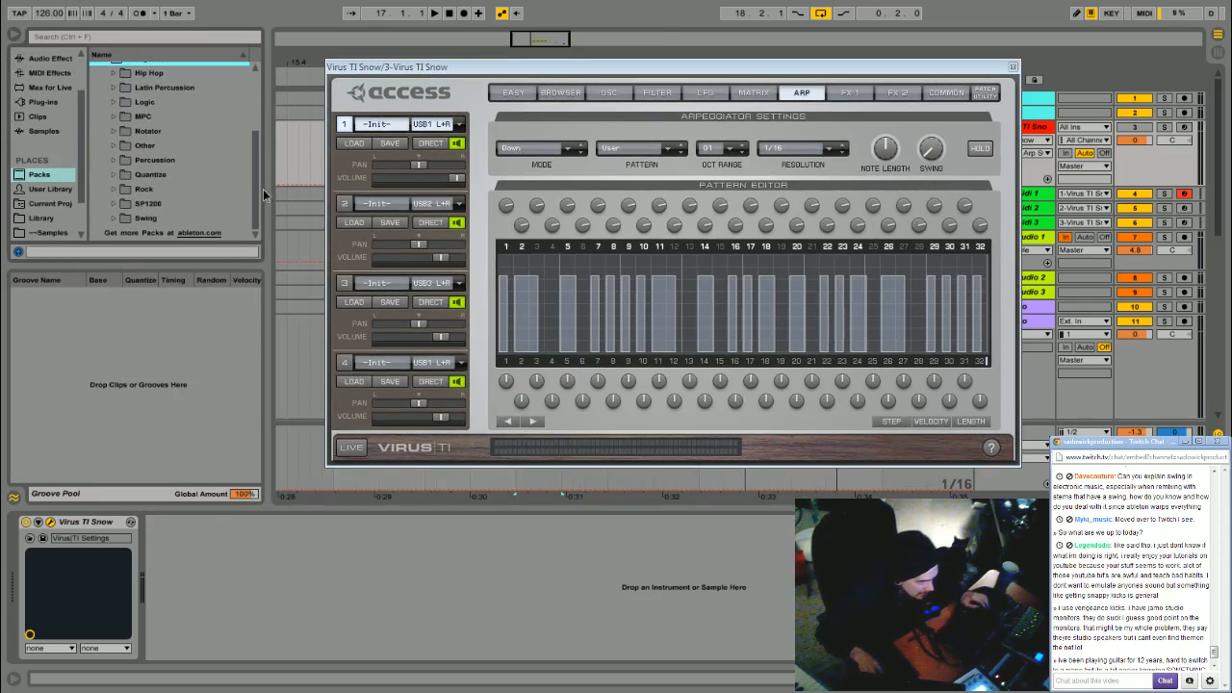
drag(263, 189, 256, 171)
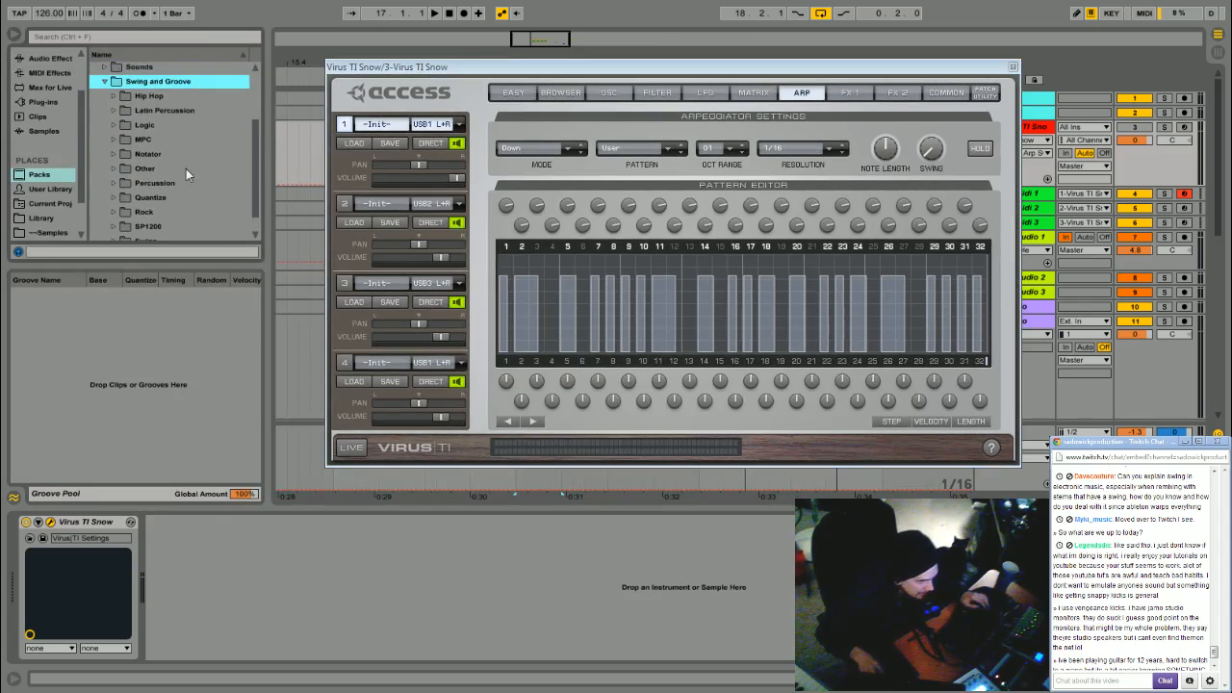
click(112, 126)
mouse_move(252, 81)
mouse_down()
mouse_move(247, 206)
mouse_move(251, 97)
mouse_up()
scroll(154, 141, up, 2)
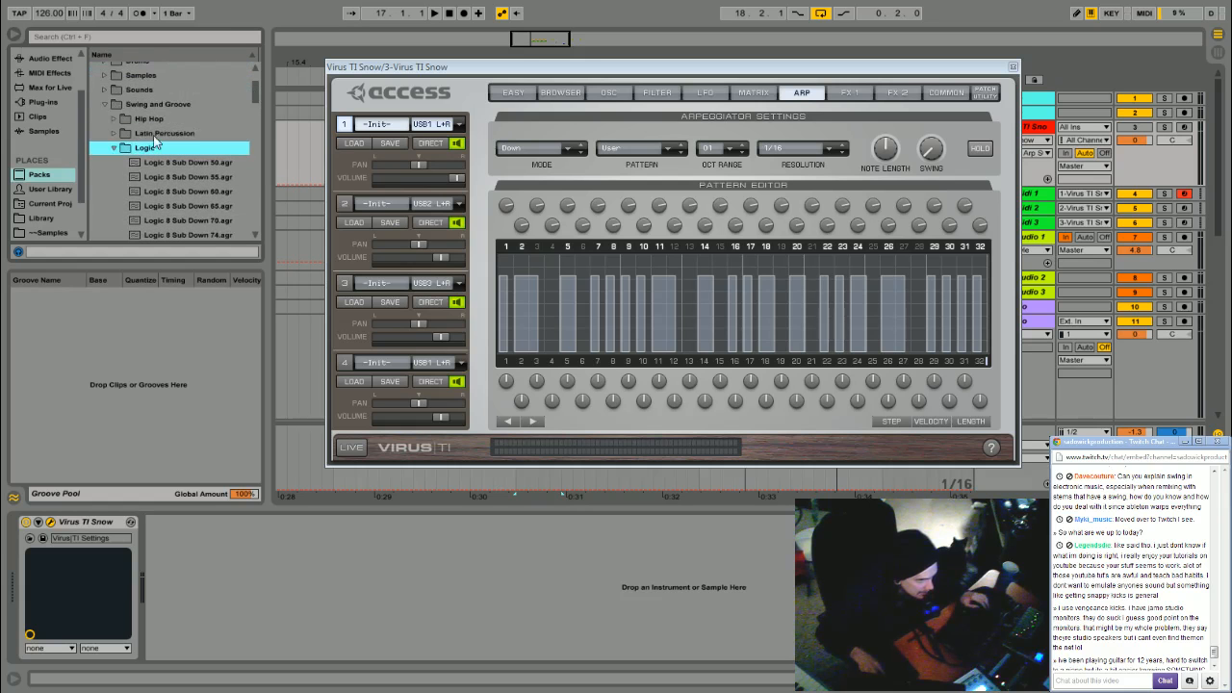
click(114, 148)
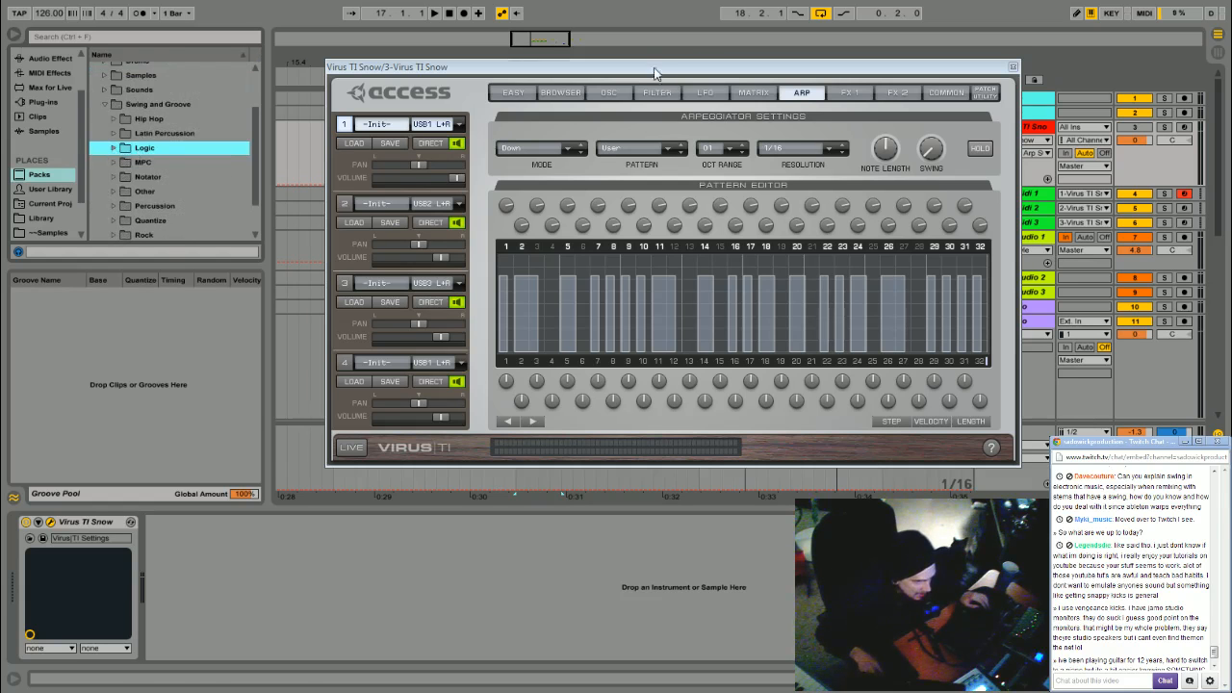
- Shorten the arpeggiator's user pattern to two steps, vary its swing up to 75.0%, and close the Virus editor
drag(654, 69, 489, 66)
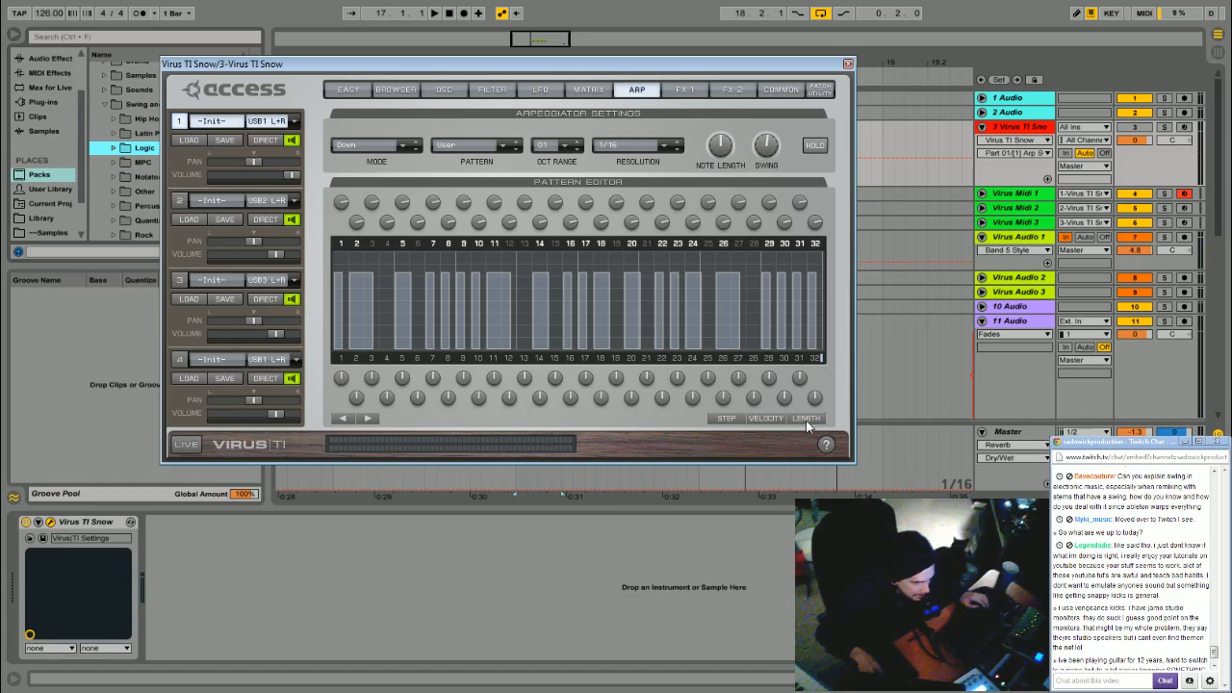
drag(820, 360, 350, 361)
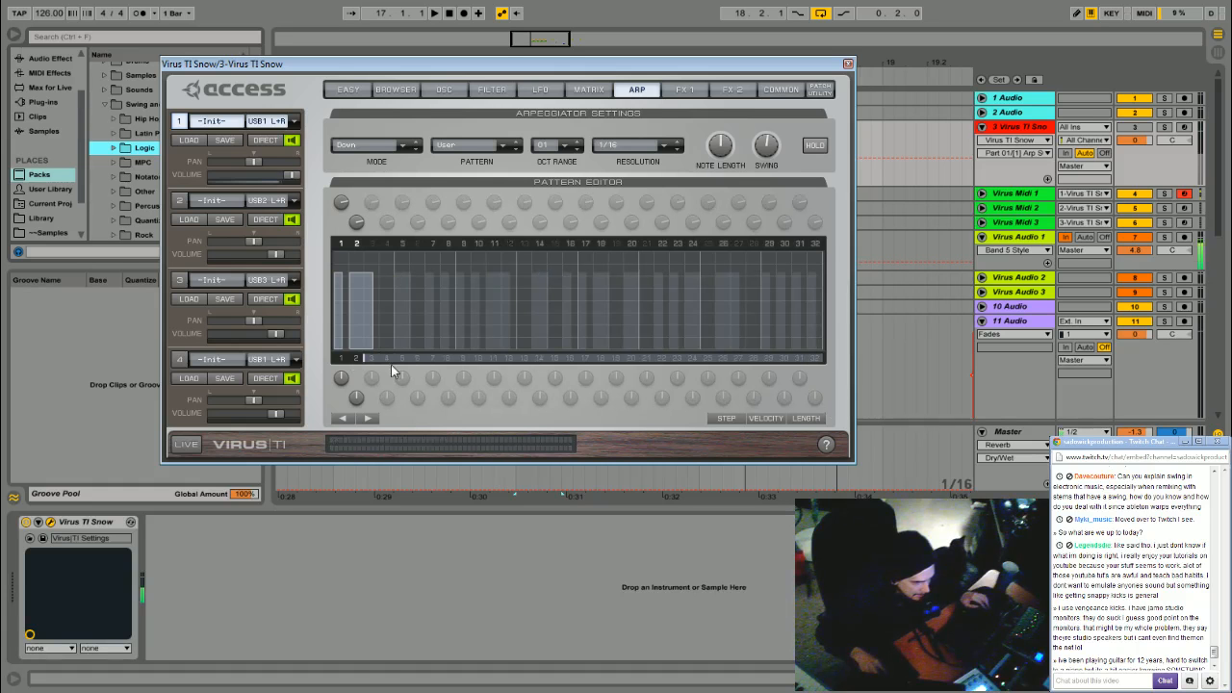
mouse_move(763, 150)
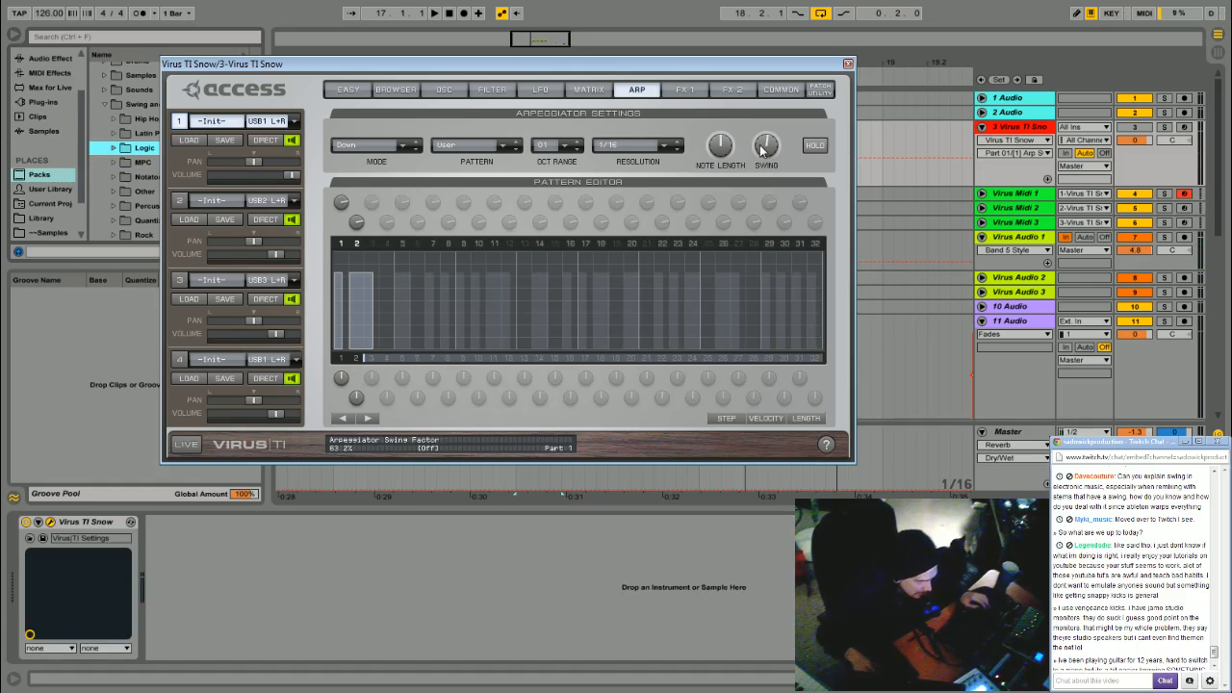
drag(762, 149, 762, 207)
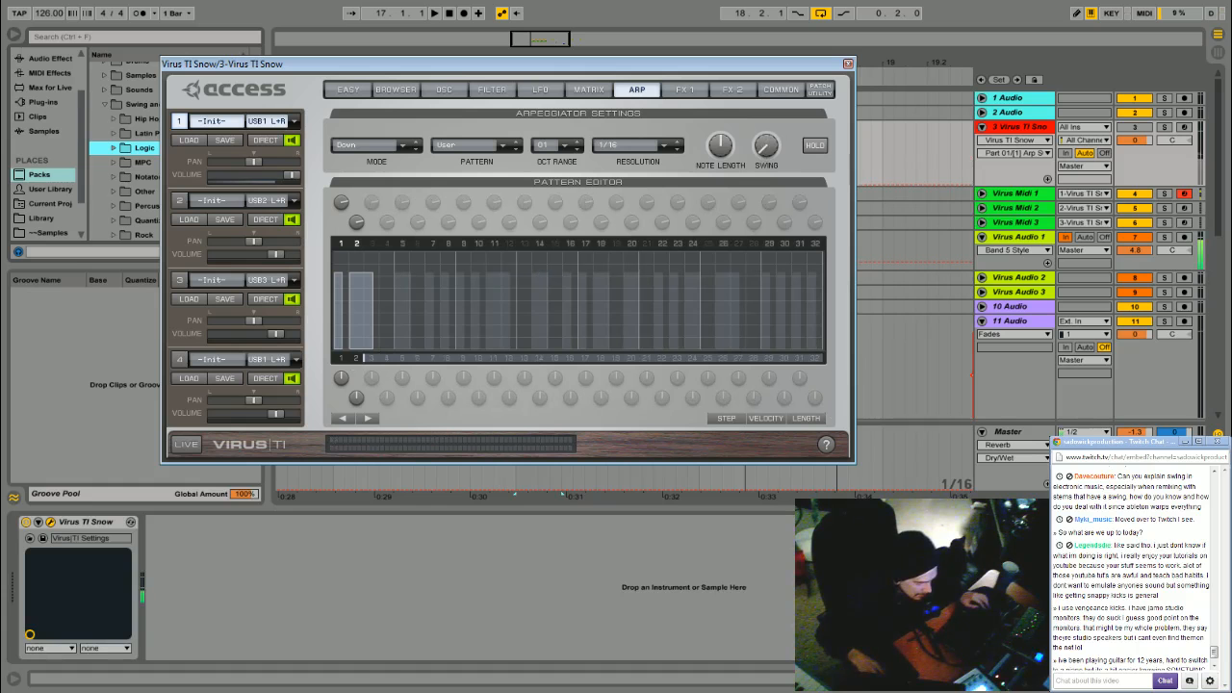
drag(767, 150, 781, 96)
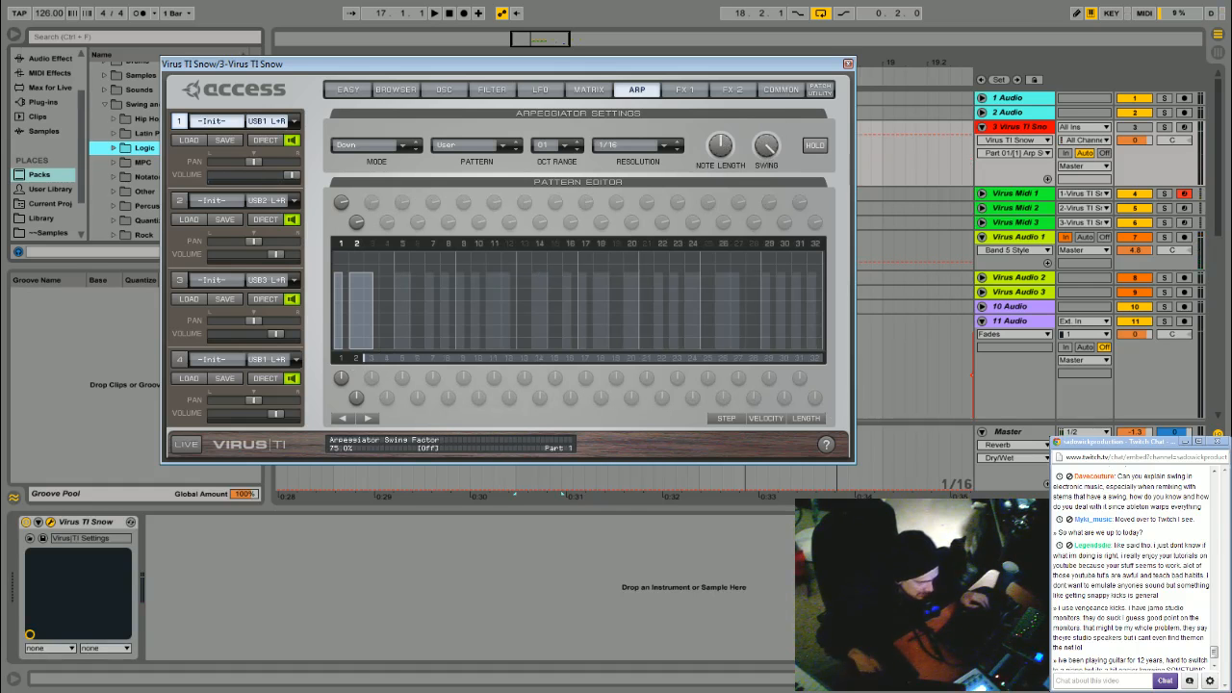
drag(780, 96, 771, 145)
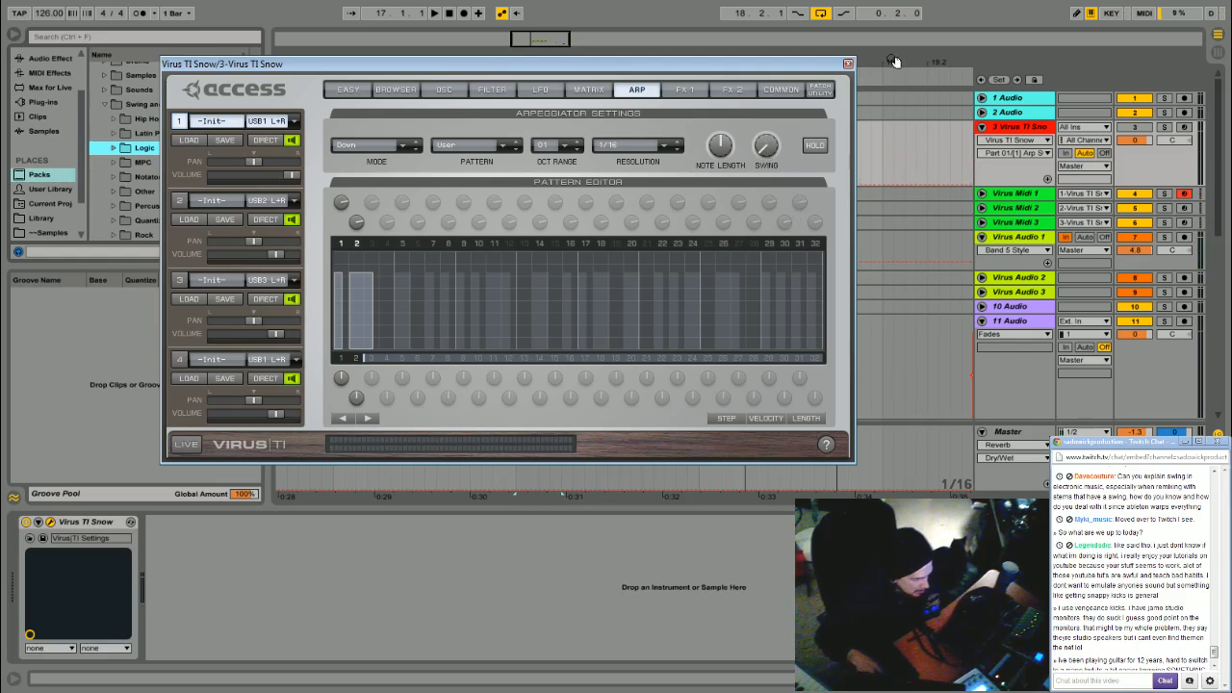
click(847, 63)
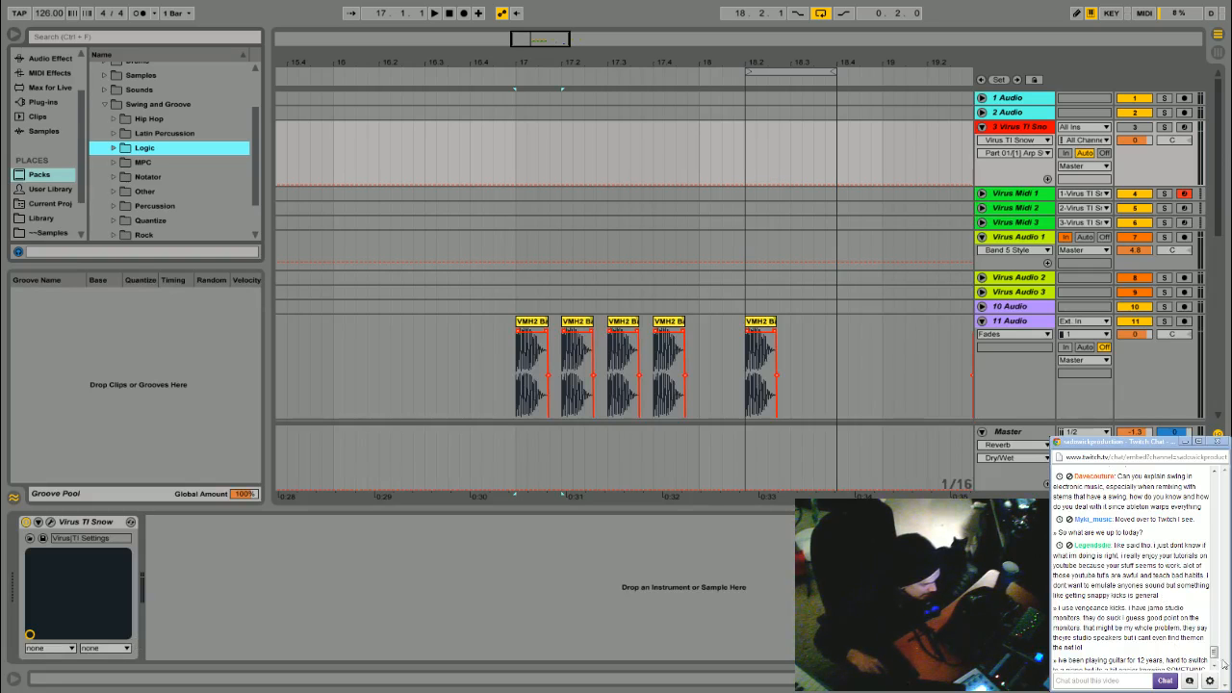
- Read through the newest questions and comments in the stream chat
scroll(1215, 663, down, 1)
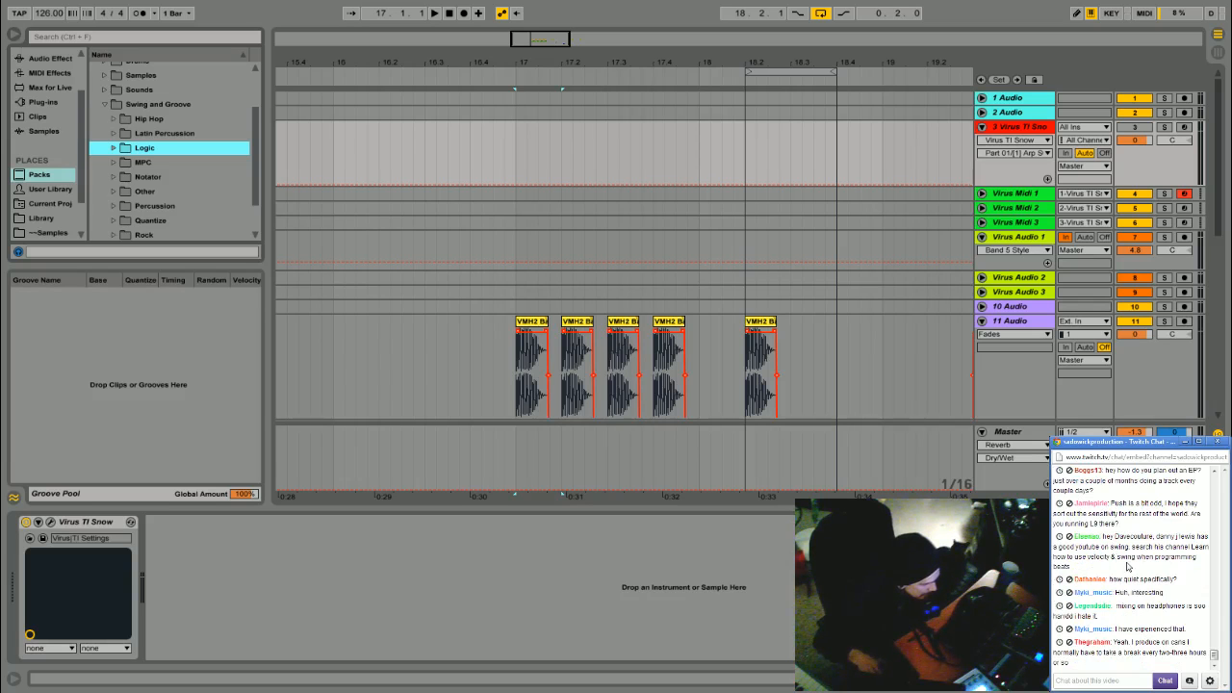
scroll(1129, 566, up, 2)
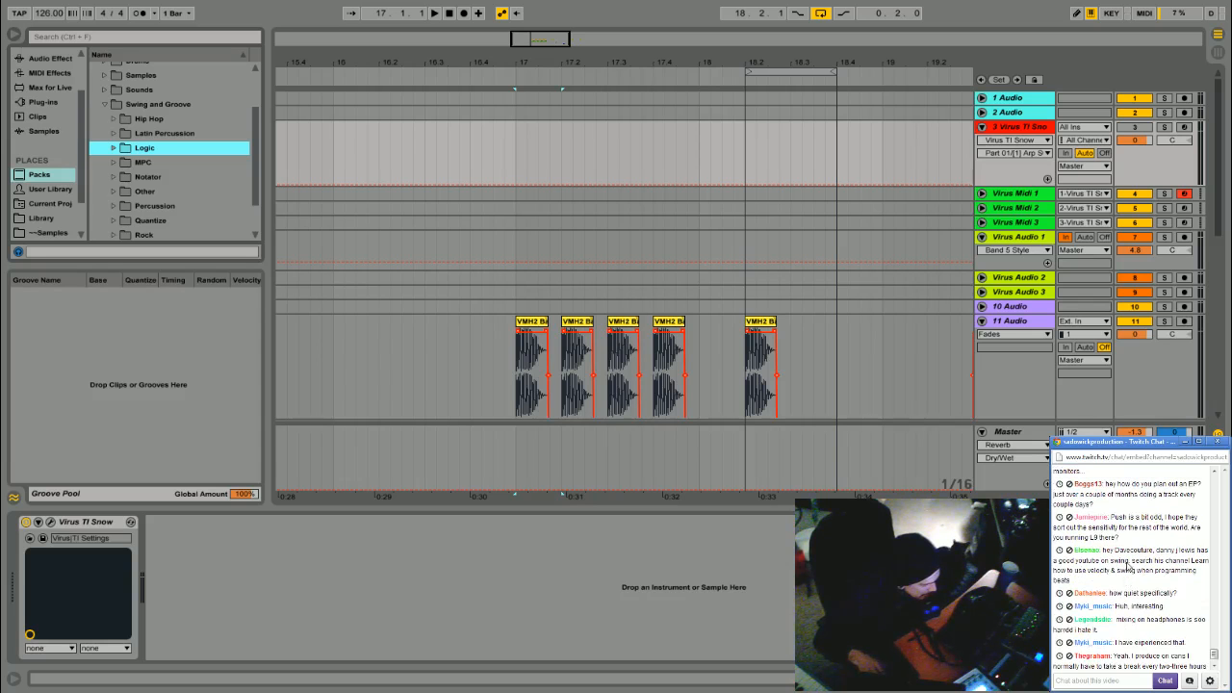